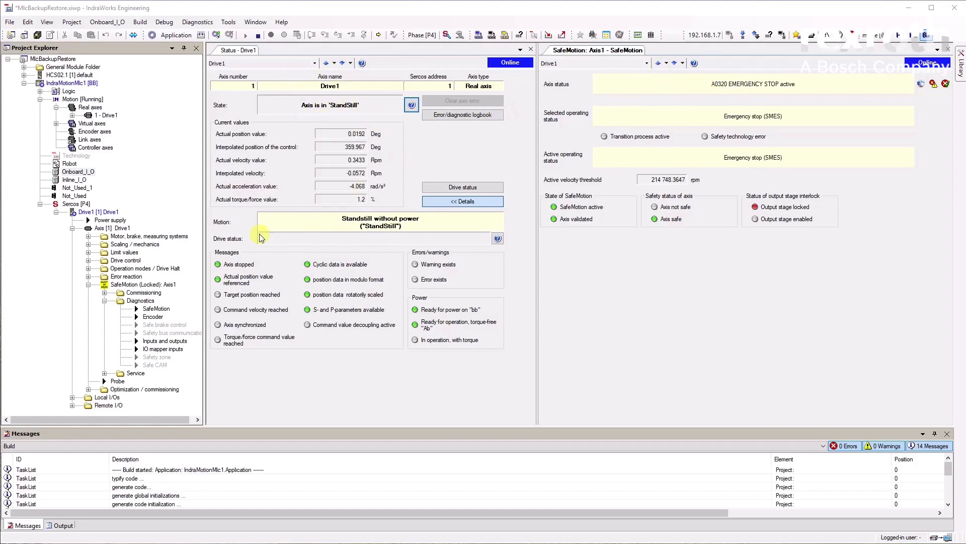
- Expand the Logic node and inspect the Drive1, SafeMotion, Application, Motion and IndraMotionMlc1 entries of the project
{"action": "left_click", "coordinate": [85, 211]}
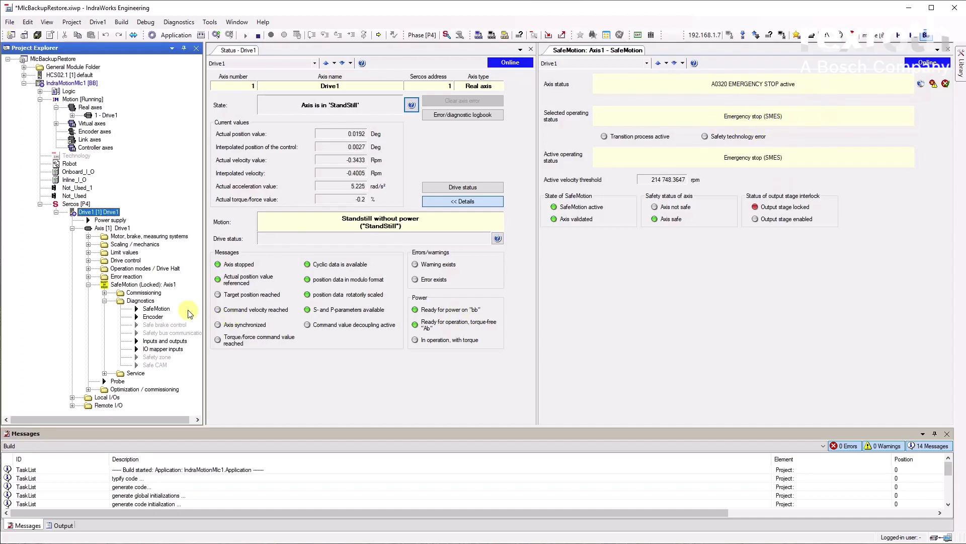
{"action": "left_click", "coordinate": [121, 285]}
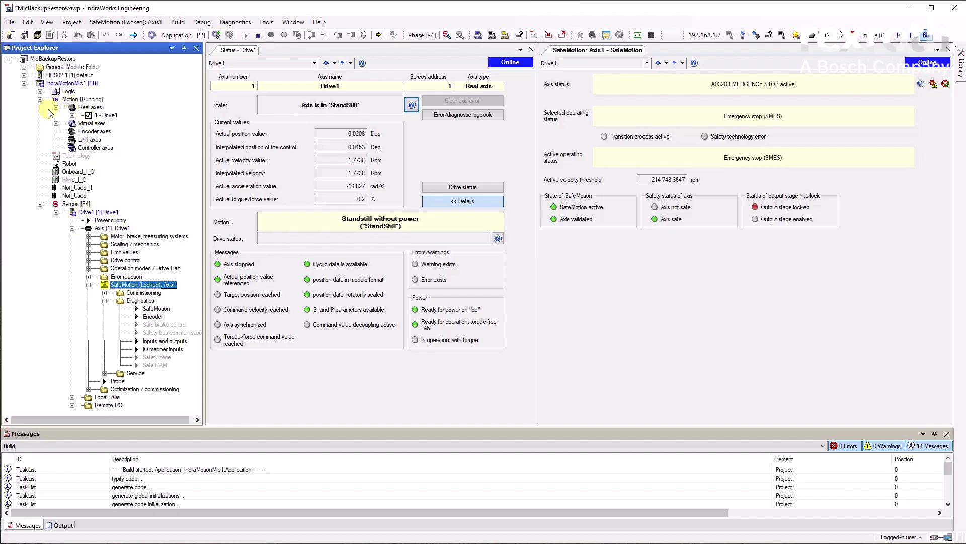
{"action": "left_click", "coordinate": [40, 92]}
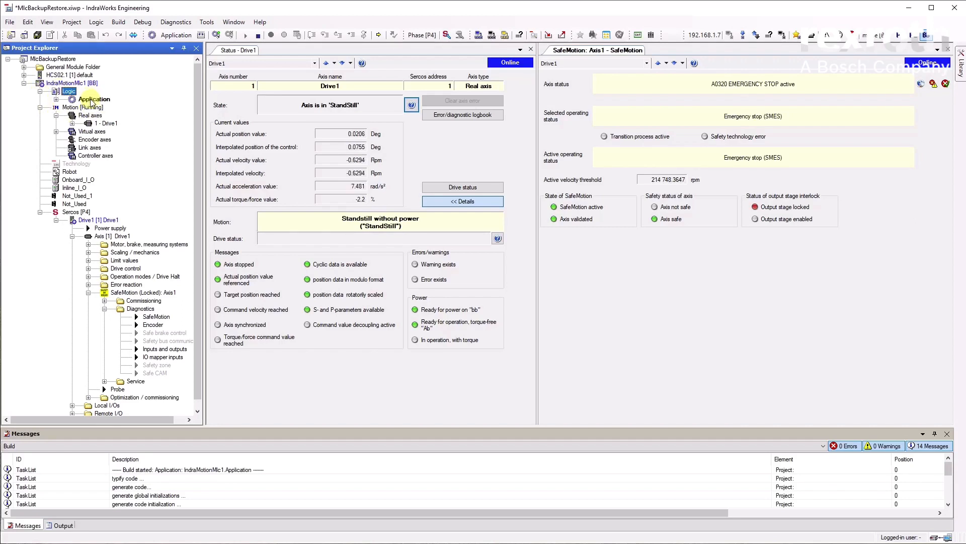
{"action": "left_click", "coordinate": [93, 100]}
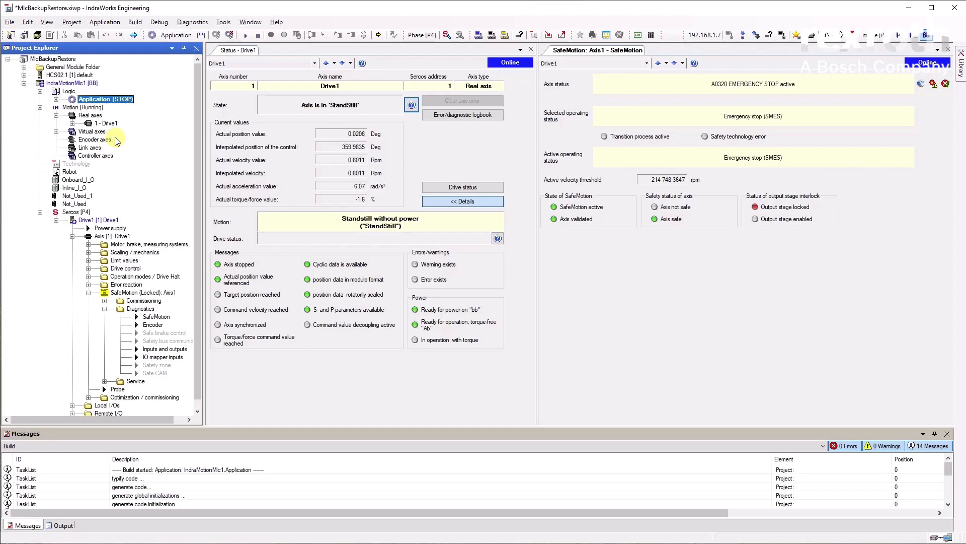
{"action": "left_click", "coordinate": [101, 108]}
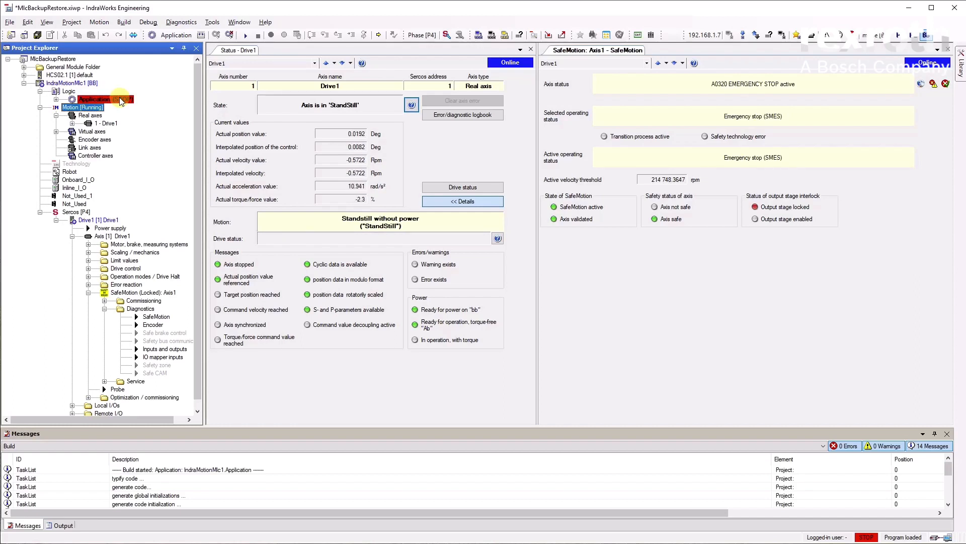
{"action": "left_click", "coordinate": [90, 85]}
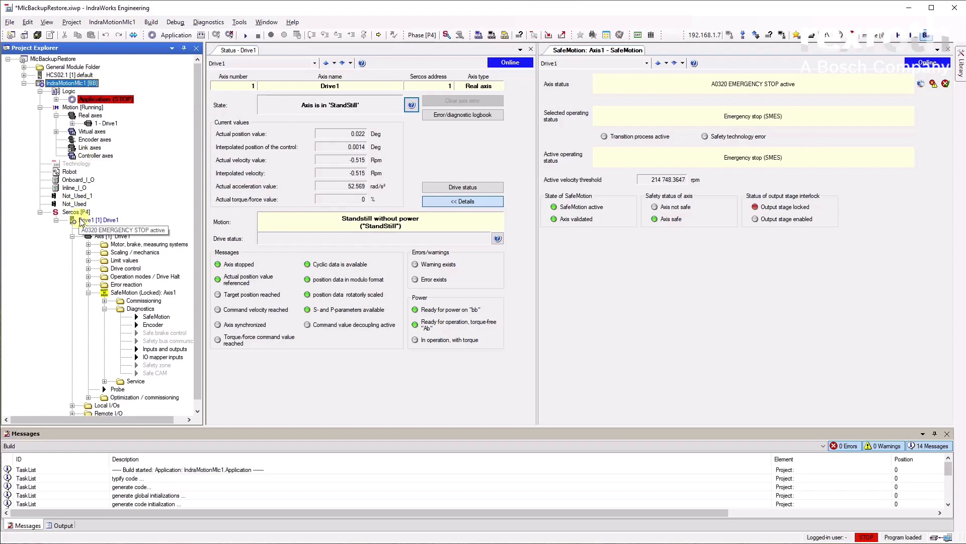
- Switch the control mode of IndraMotionMlc1 to P2
{"action": "right_click", "coordinate": [83, 214]}
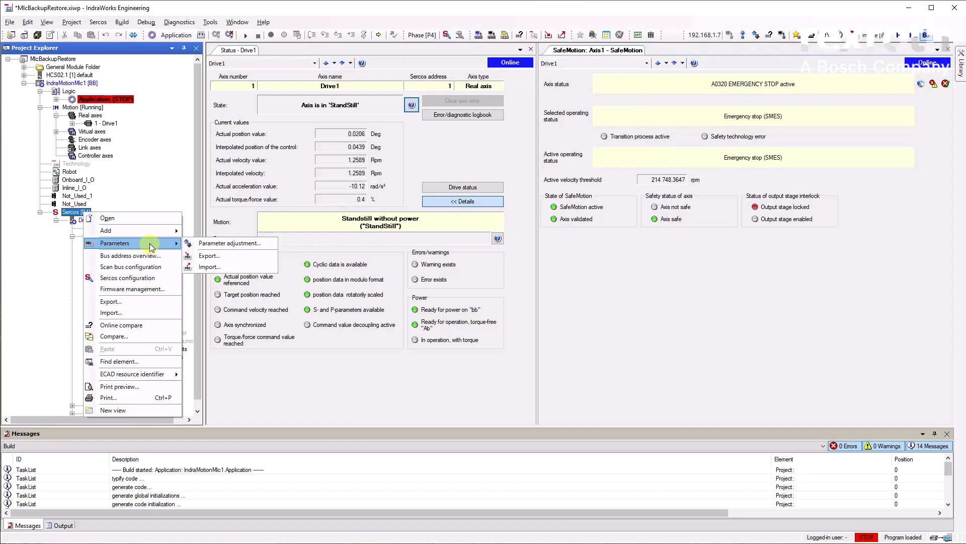
{"action": "left_click", "coordinate": [83, 83]}
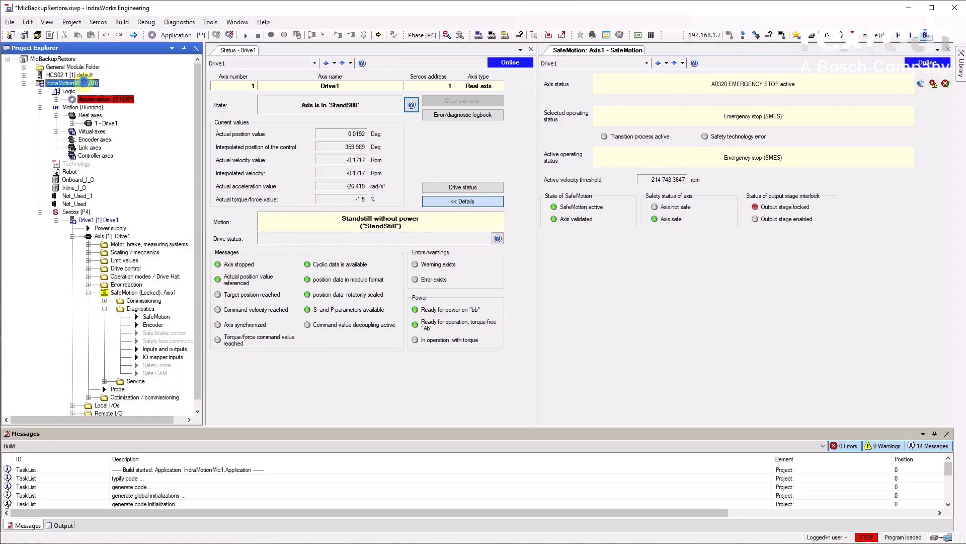
{"action": "right_click", "coordinate": [83, 84]}
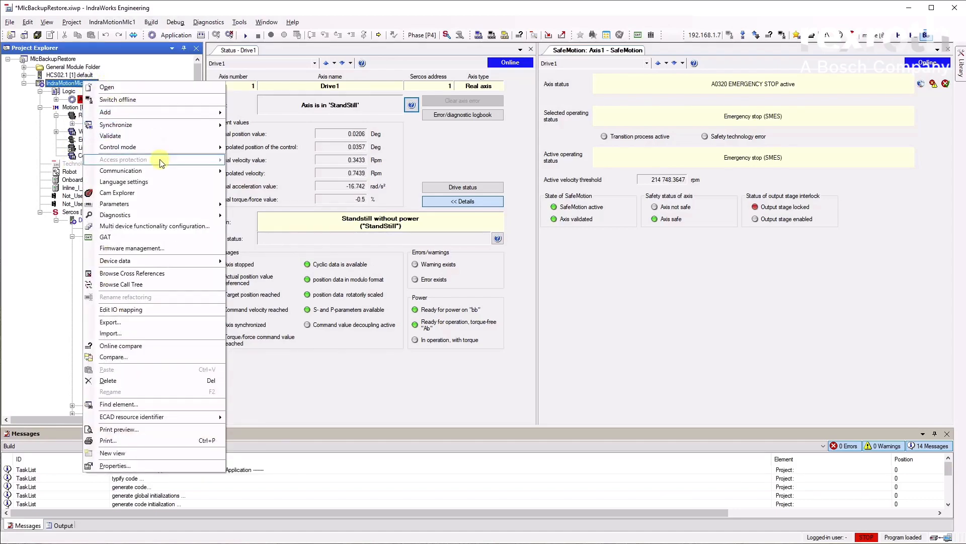
{"action": "mouse_move", "coordinate": [204, 154]}
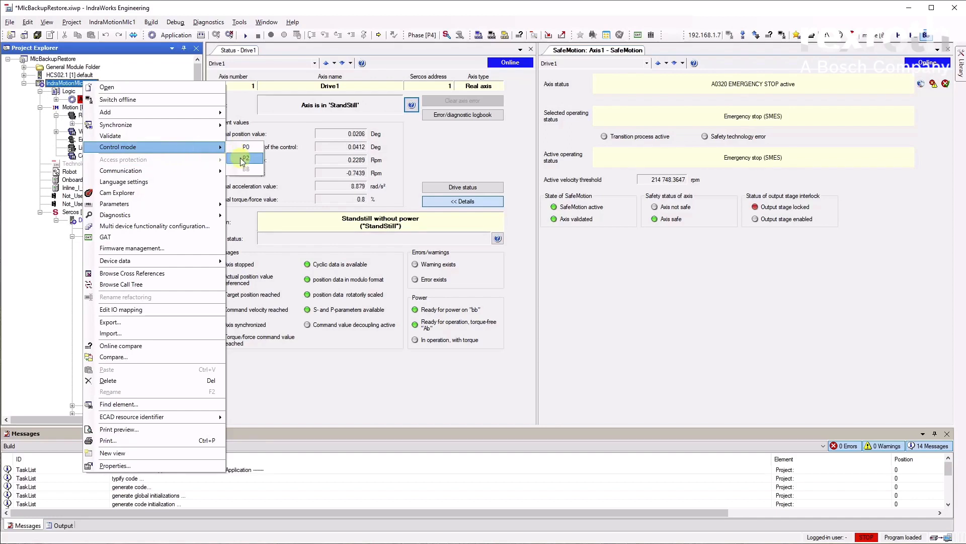
{"action": "left_click", "coordinate": [240, 159]}
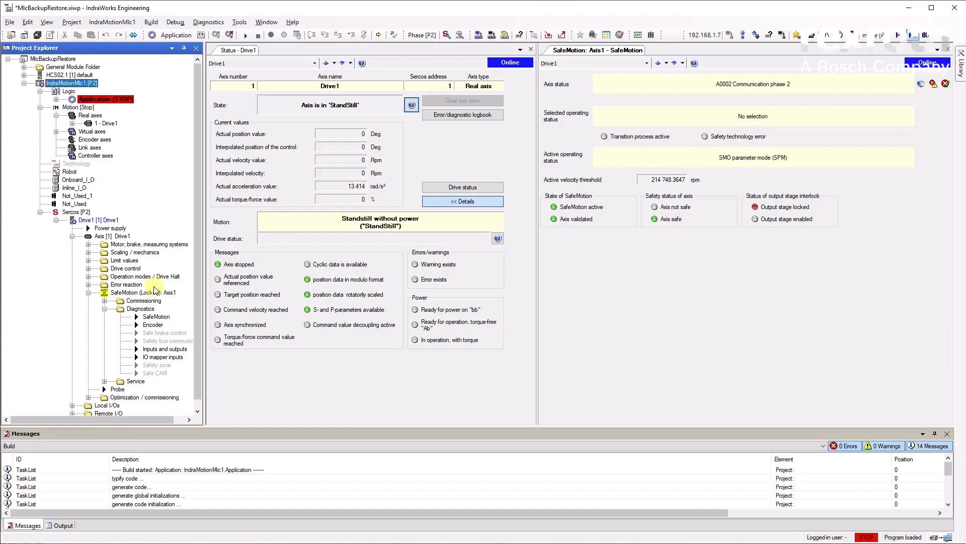
- Open the parameter export for the IndraMotionMlc1 control and fit the Name column to its contents
{"action": "right_click", "coordinate": [93, 87]}
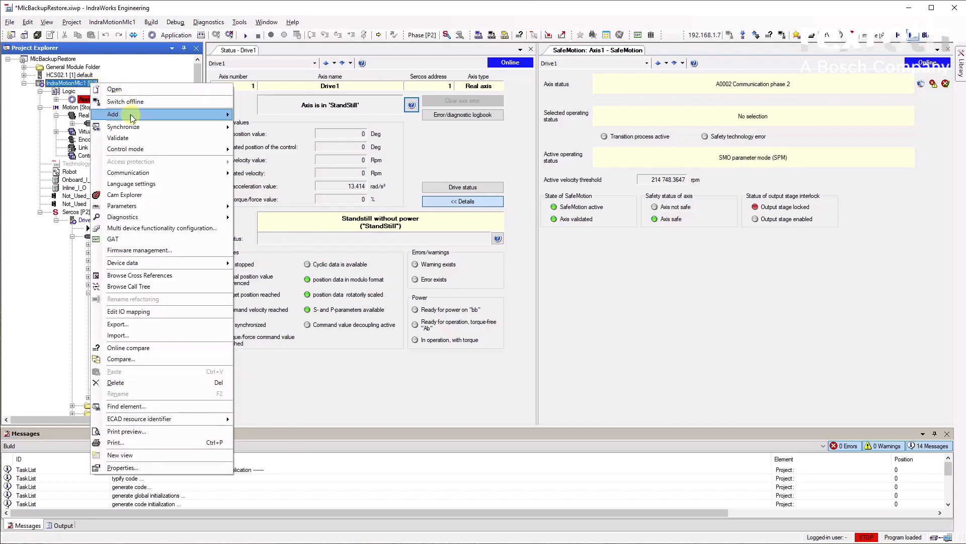
{"action": "mouse_move", "coordinate": [158, 211]}
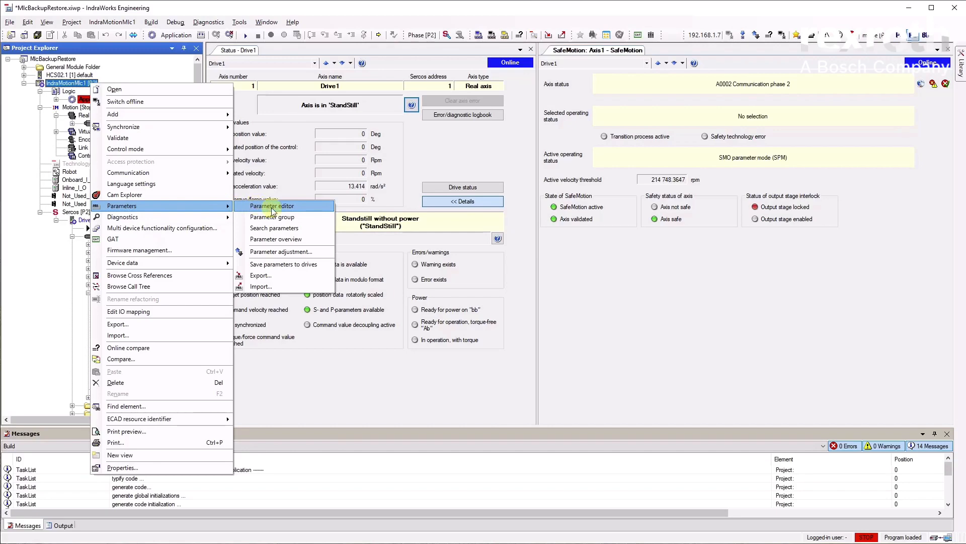
{"action": "left_click", "coordinate": [291, 275]}
{"action": "left_click_drag", "start_coordinate": [850, 434], "coordinate": [778, 439]}
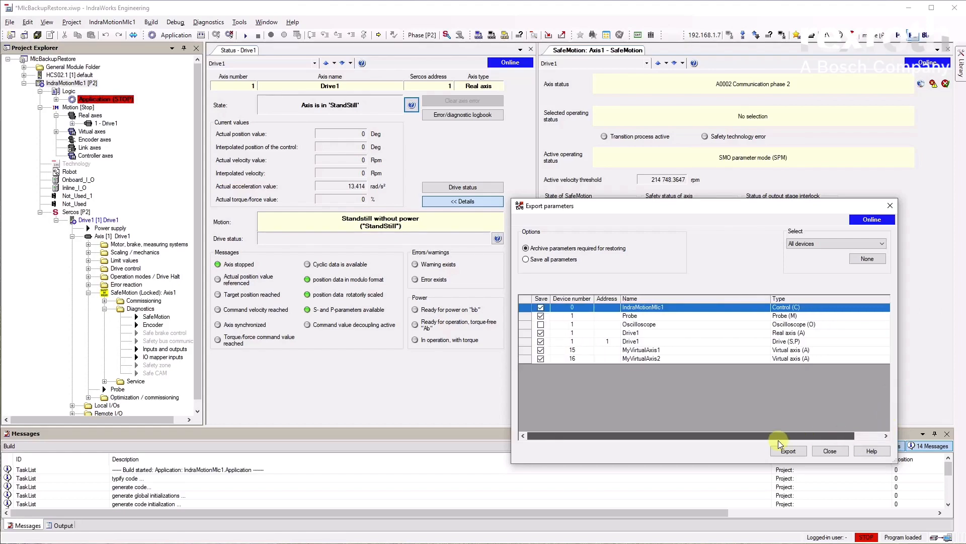
{"action": "double_click", "coordinate": [772, 298]}
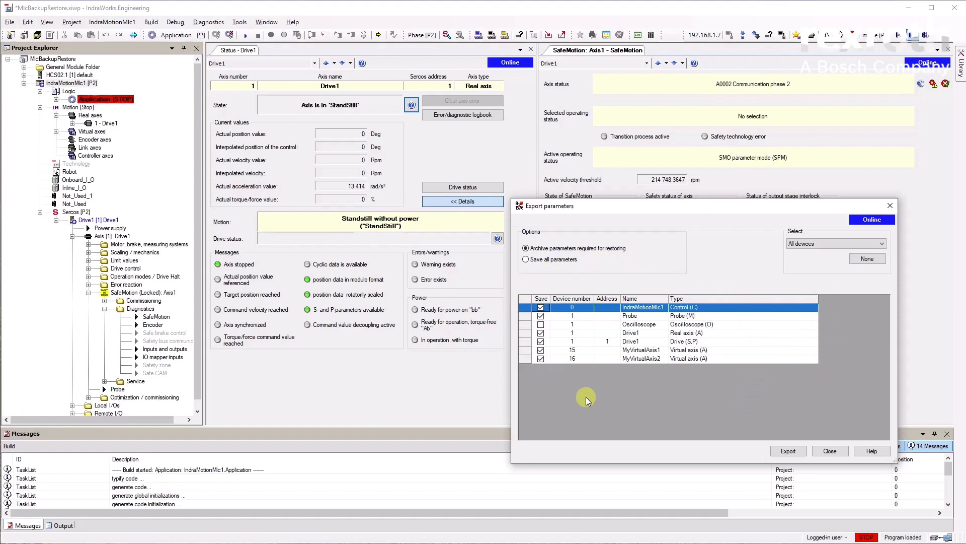
- Review the devices marked for parameter export: the probe, the Drive1 real axis and drive, and both virtual axes
{"action": "left_click", "coordinate": [696, 316]}
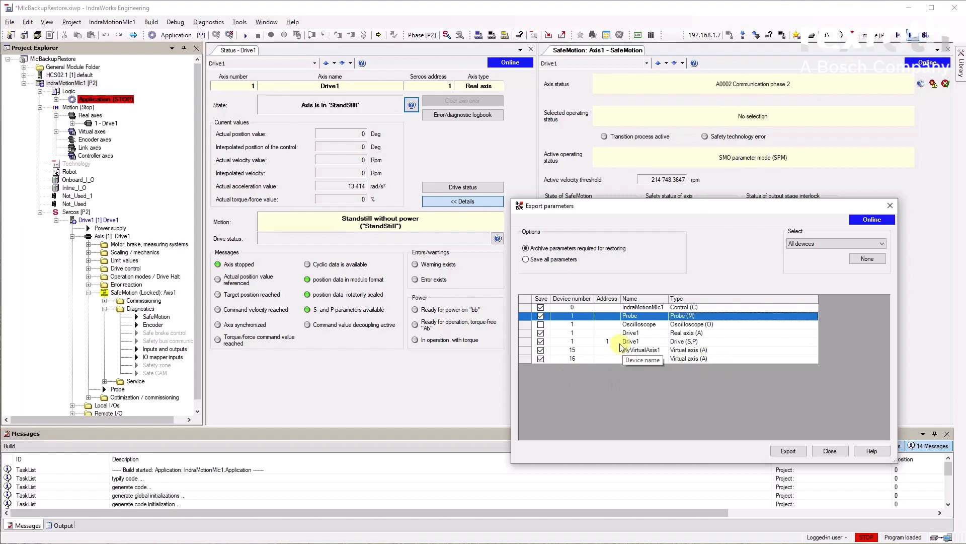
{"action": "left_click", "coordinate": [557, 333]}
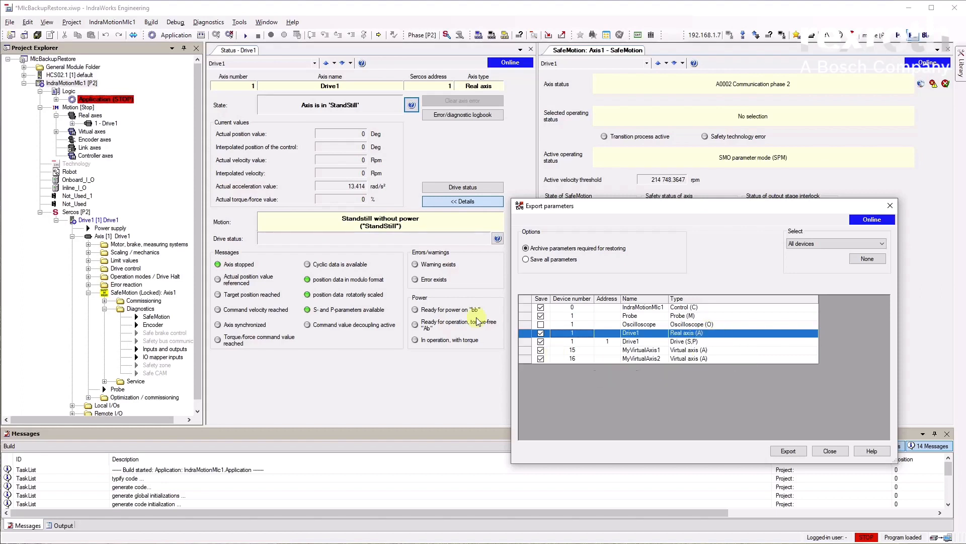
{"action": "left_click", "coordinate": [107, 124]}
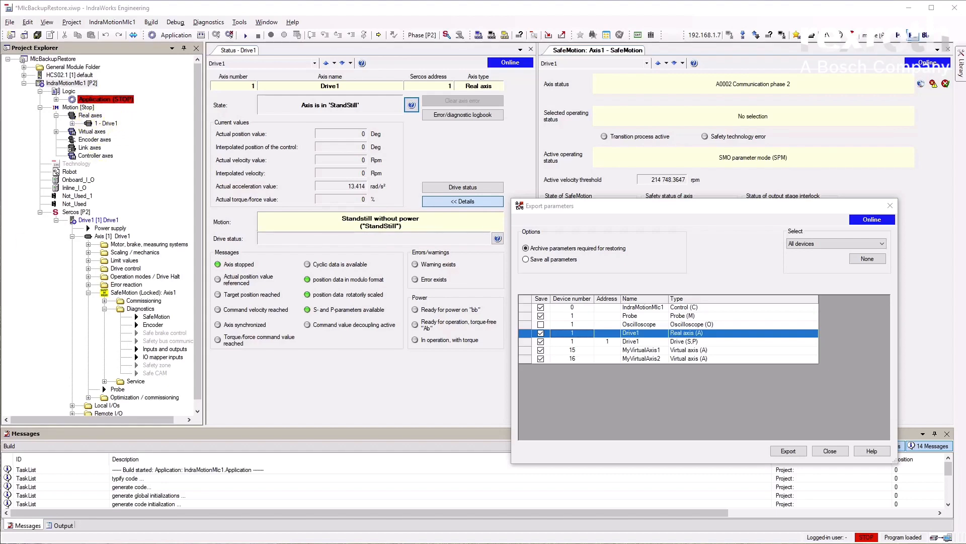
{"action": "left_click", "coordinate": [682, 342]}
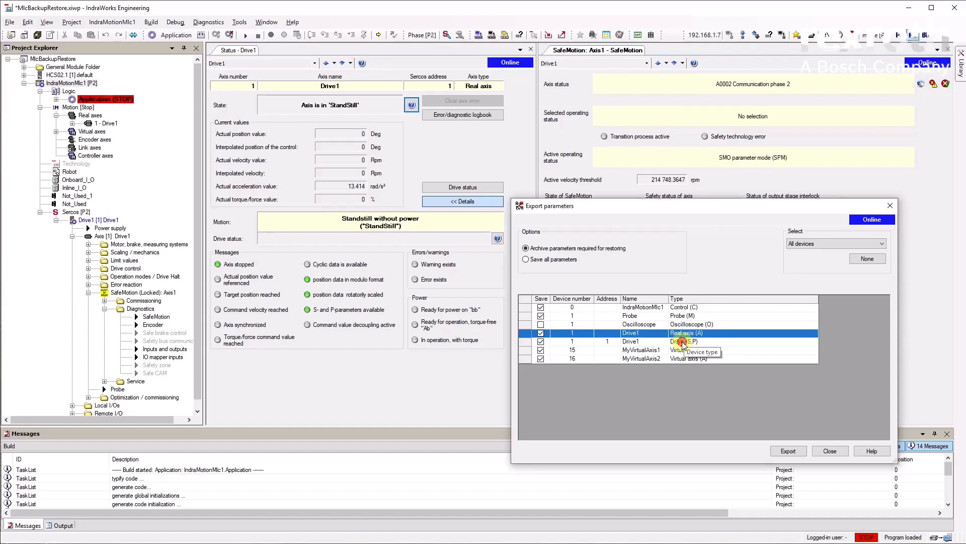
{"action": "left_click", "coordinate": [698, 341]}
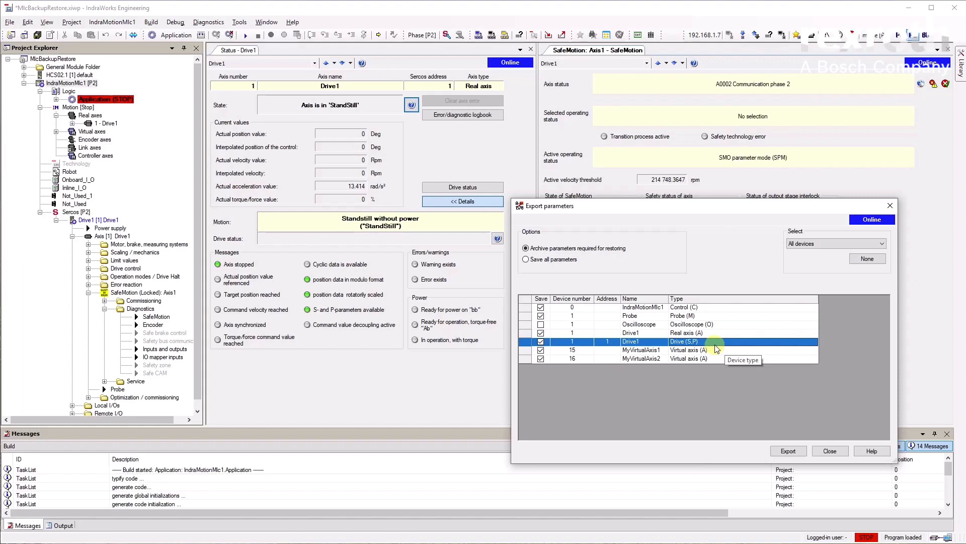
{"action": "double_click", "coordinate": [818, 296]}
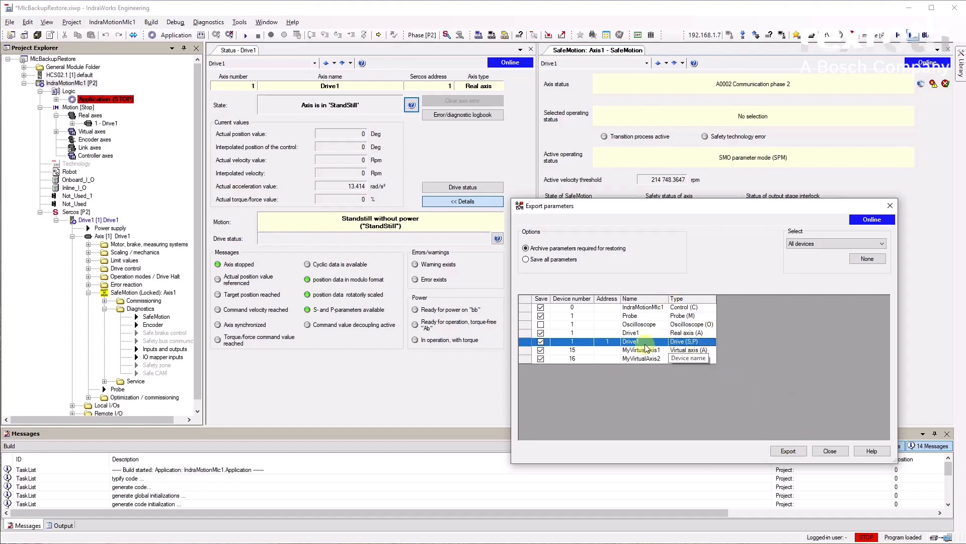
{"action": "left_click", "coordinate": [541, 341]}
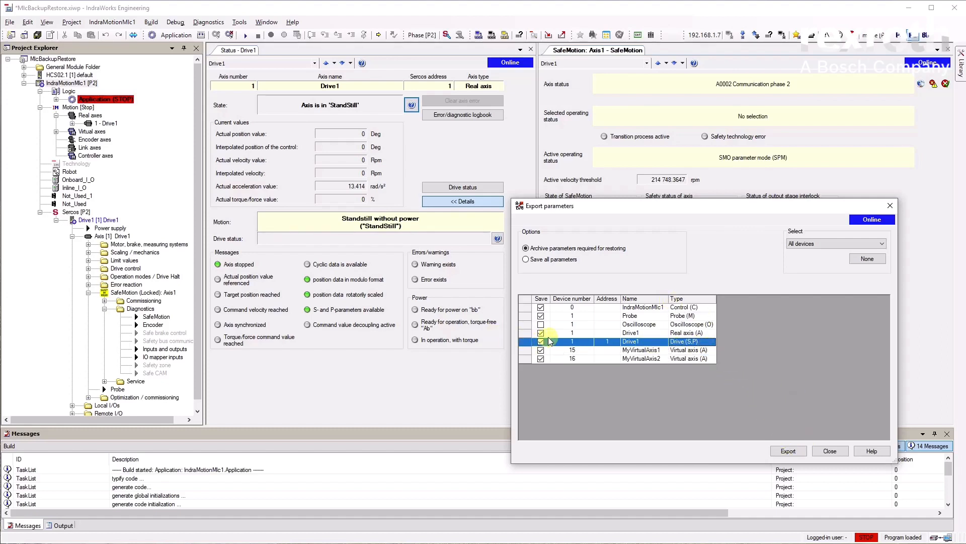
{"action": "left_click", "coordinate": [584, 342]}
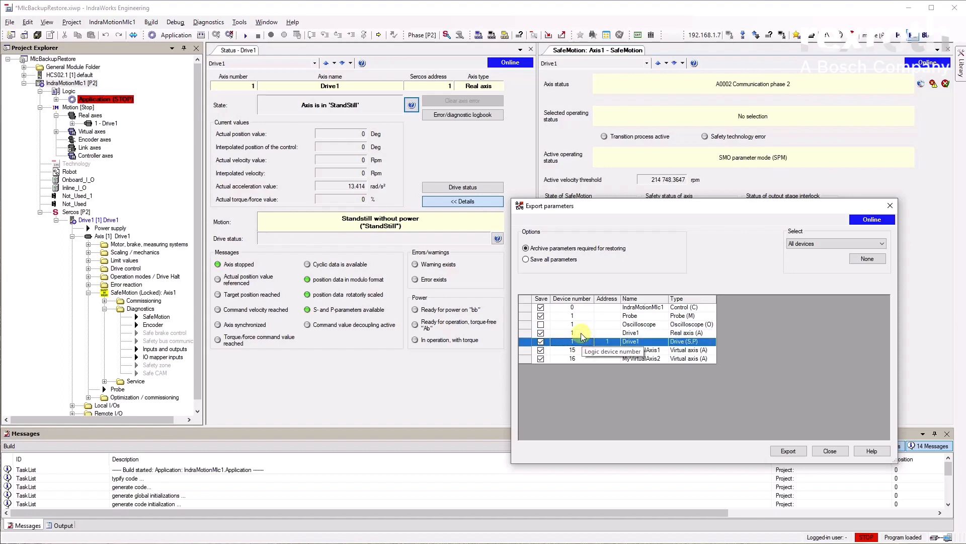
{"action": "left_click", "coordinate": [584, 333]}
{"action": "left_click", "coordinate": [584, 334]}
{"action": "left_click", "coordinate": [578, 341]}
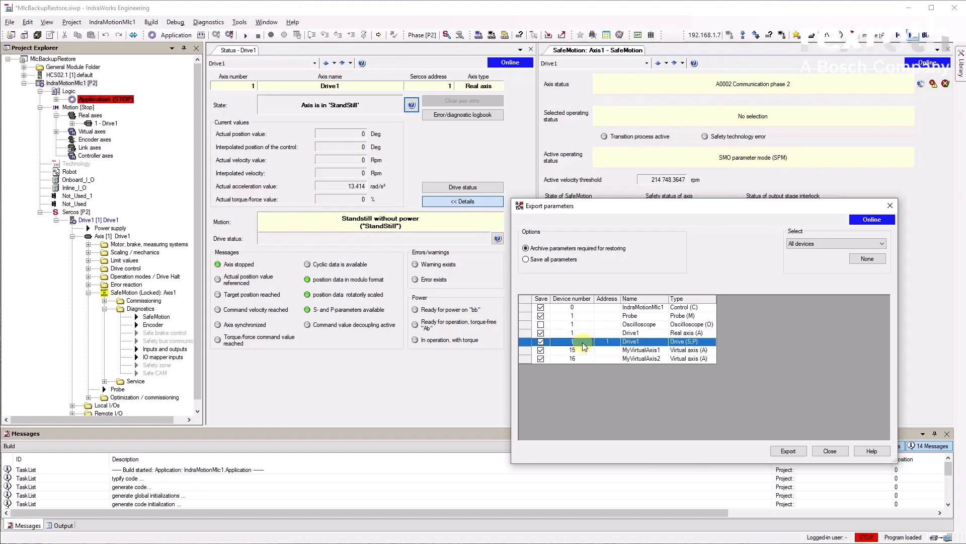
{"action": "left_click", "coordinate": [649, 351]}
{"action": "left_click", "coordinate": [649, 359]}
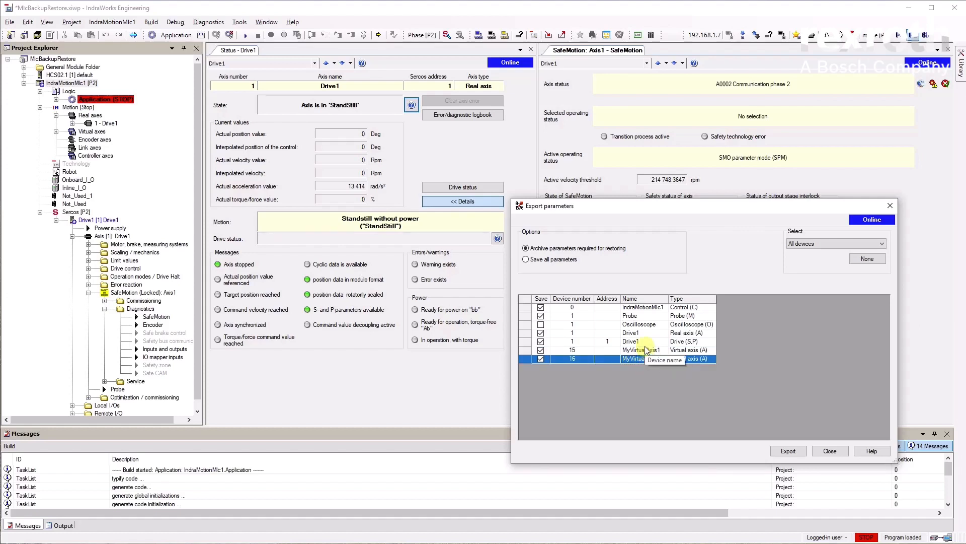
{"action": "left_click", "coordinate": [646, 352]}
{"action": "left_click", "coordinate": [647, 359]}
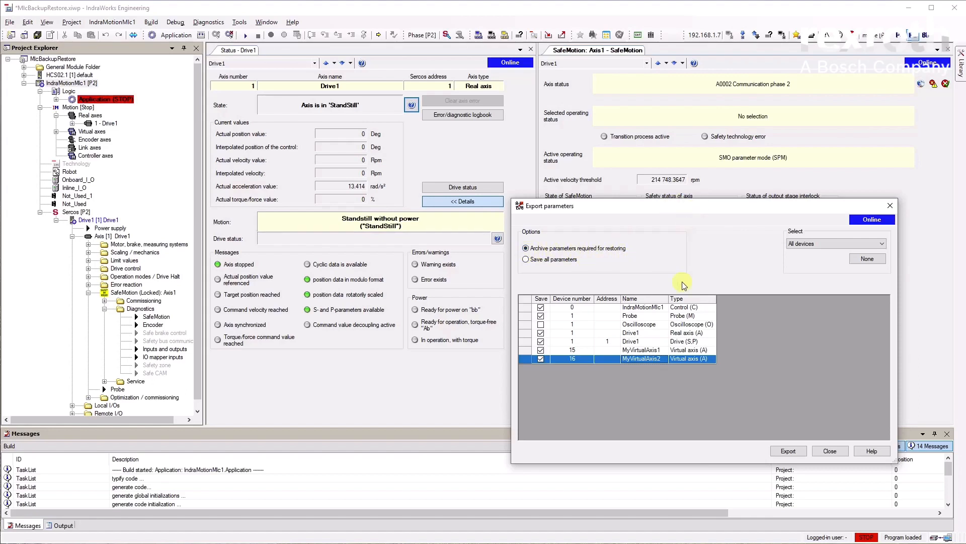
- Export the parameters of the marked devices to the Downloads folder as the parameter file BackupPar
{"action": "left_click", "coordinate": [793, 451]}
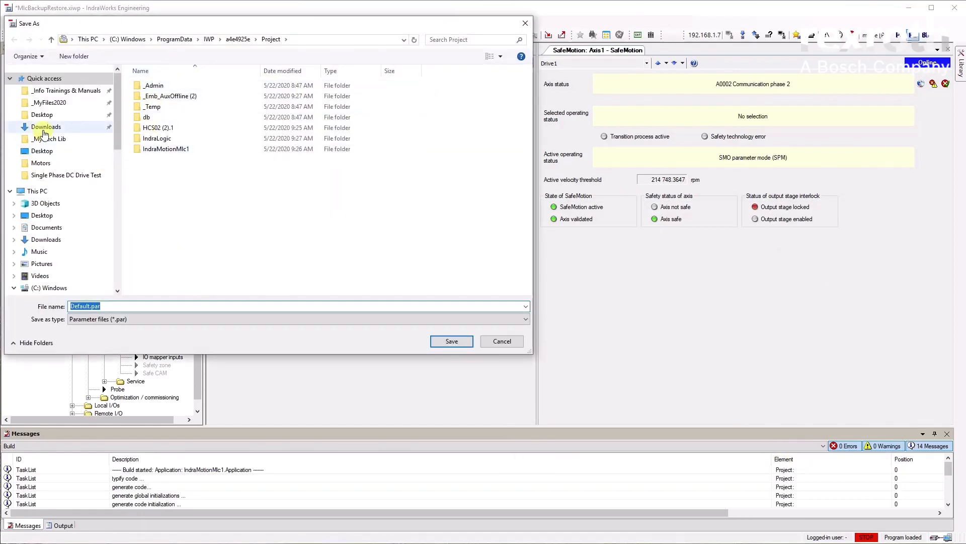
{"action": "left_click", "coordinate": [44, 130]}
{"action": "left_click", "coordinate": [146, 306]}
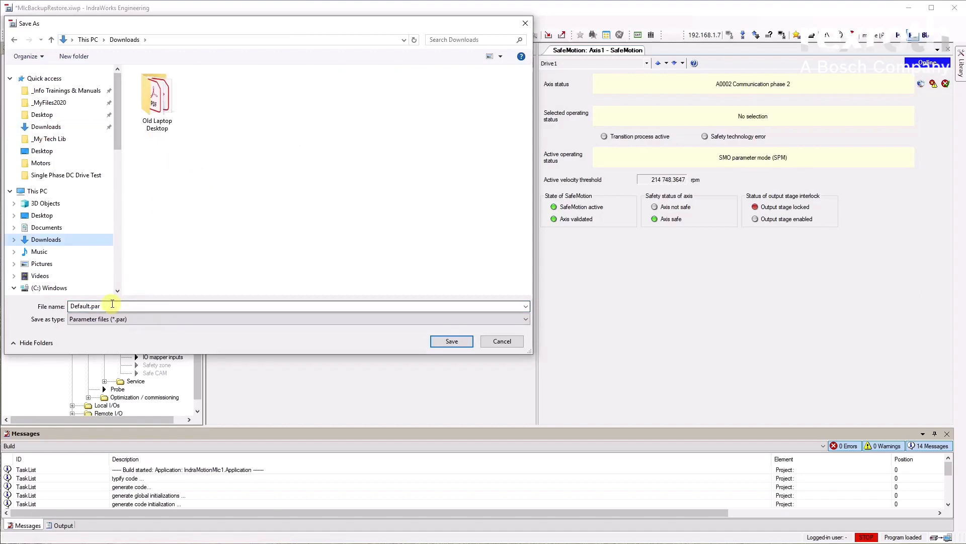
{"action": "double_click", "coordinate": [113, 305]}
{"action": "type", "text": "BackupPar"}
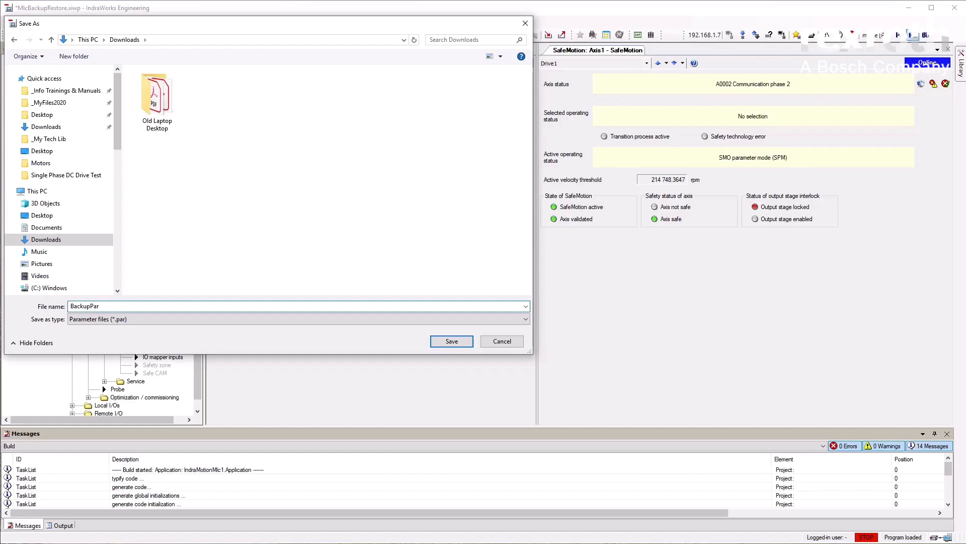
{"action": "key", "text": "Return"}
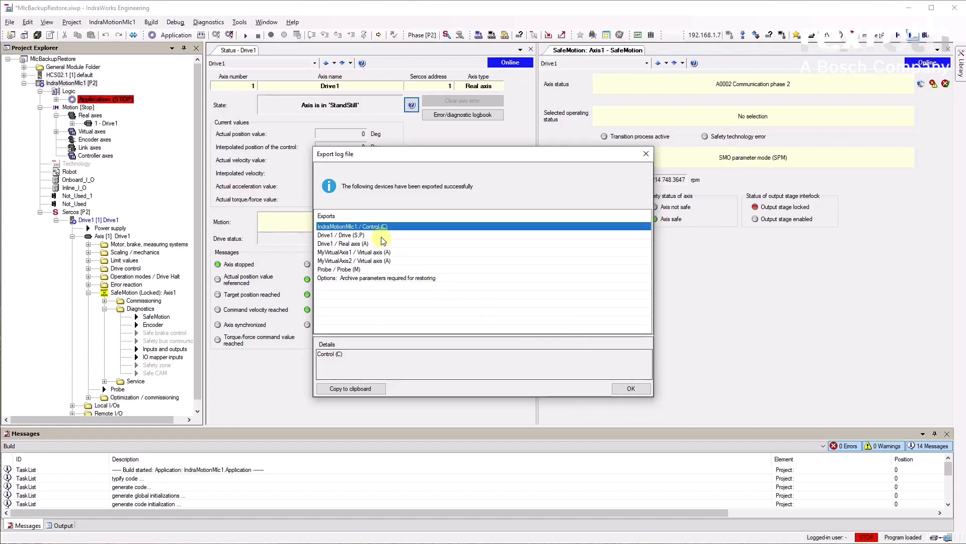
{"action": "left_click", "coordinate": [631, 388]}
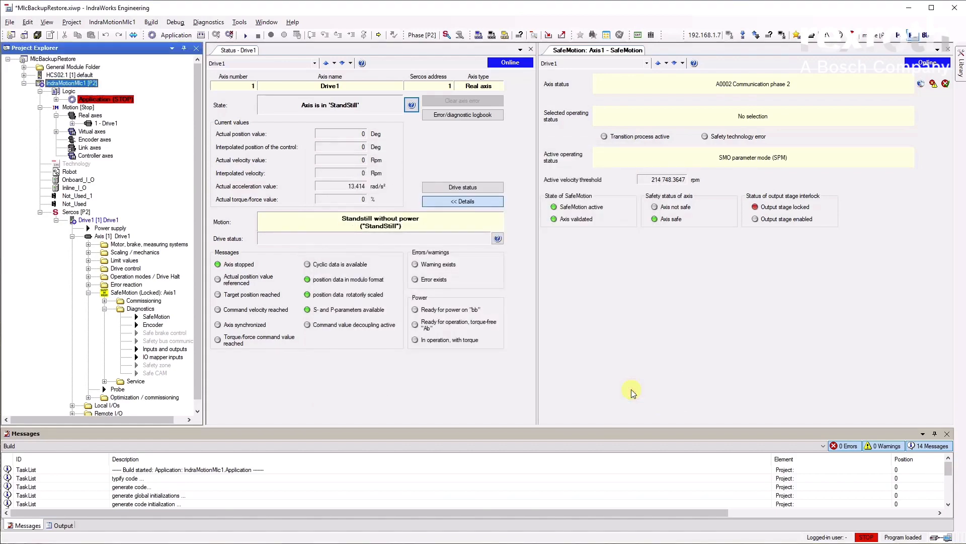
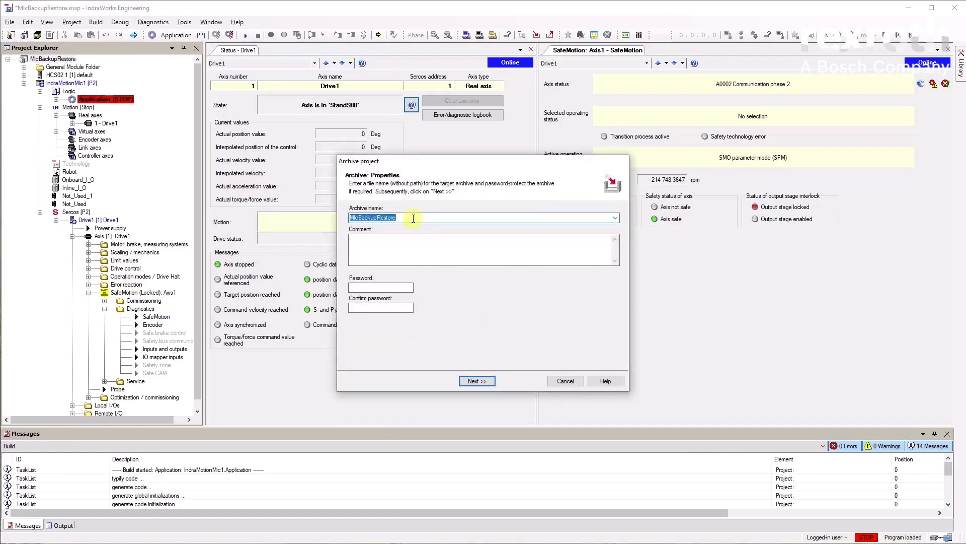
- Keep MlcBackupRestore as the archive name without a password and store the archive on the file system in the Downloads folder
{"action": "left_click", "coordinate": [476, 381]}
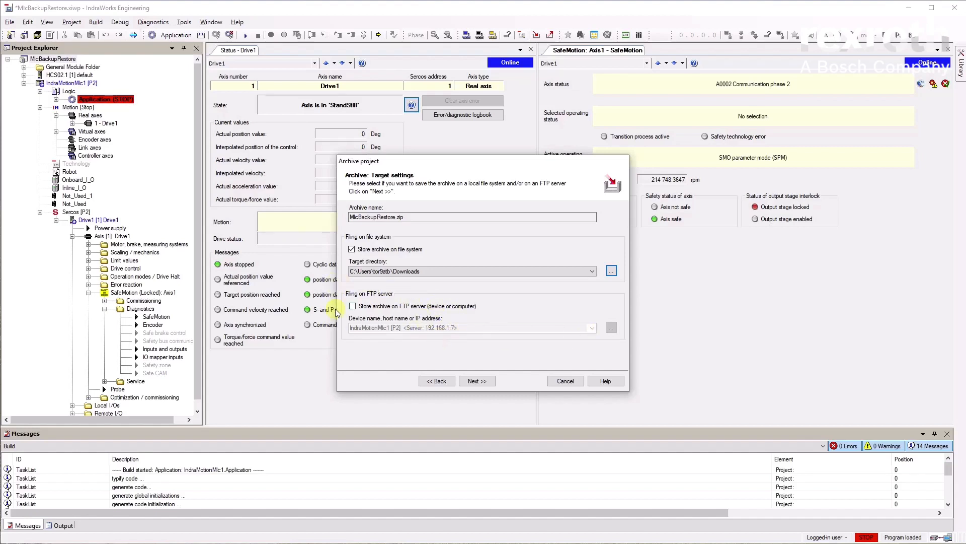
{"action": "left_click", "coordinate": [407, 272]}
{"action": "left_click", "coordinate": [484, 382]}
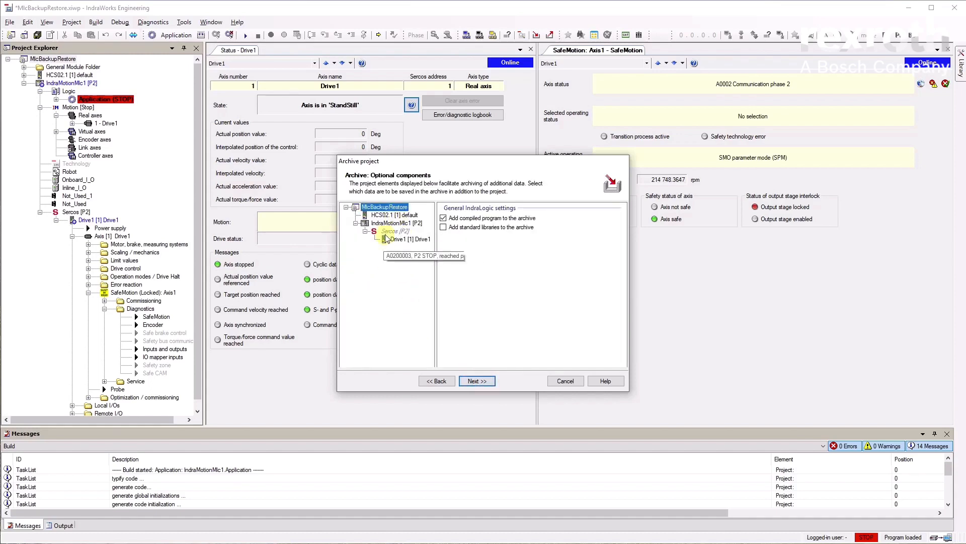
- Review the optional archive components of the HCS02.1 drive, the IndraMotionMlc1 general and control data, Drive1 and Sercos
{"action": "left_click", "coordinate": [385, 216]}
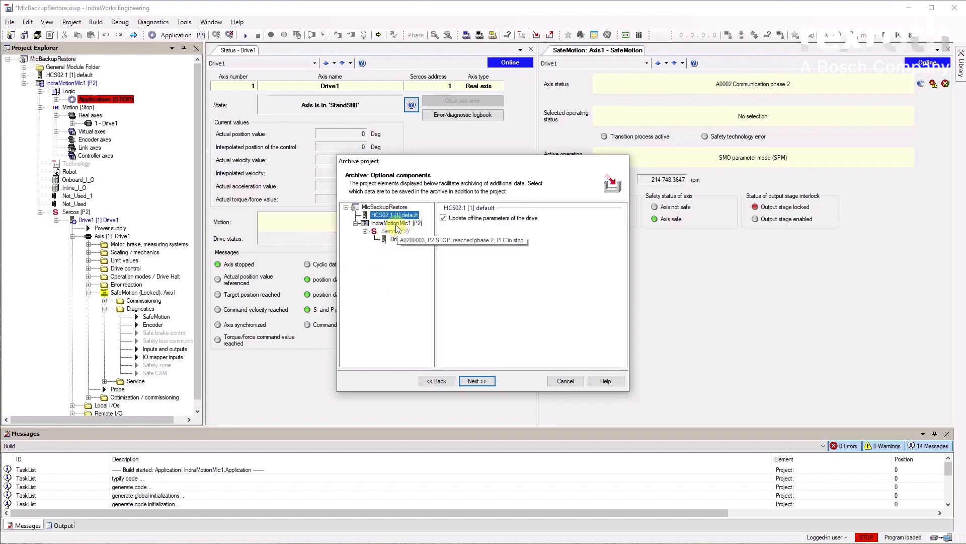
{"action": "left_click", "coordinate": [396, 224]}
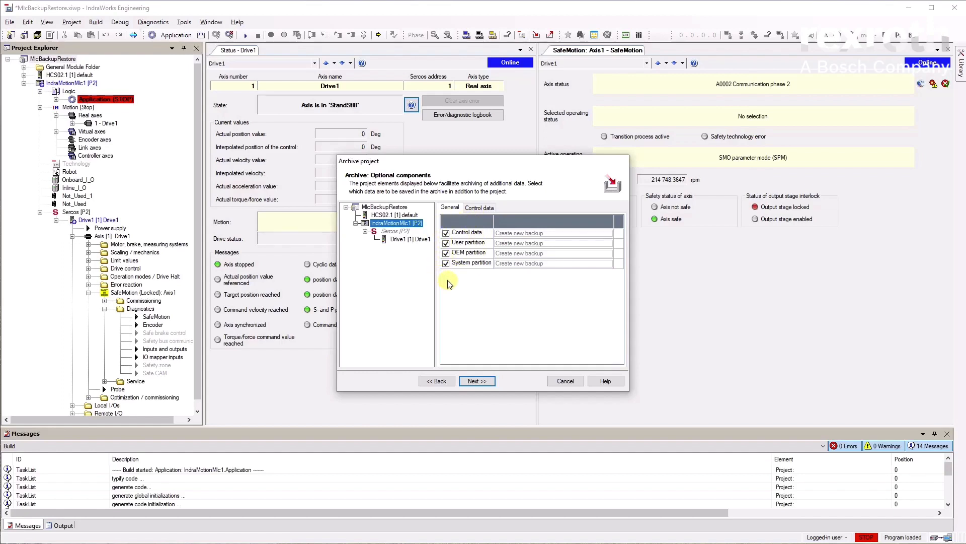
{"action": "left_click_drag", "start_coordinate": [494, 222], "coordinate": [501, 222]}
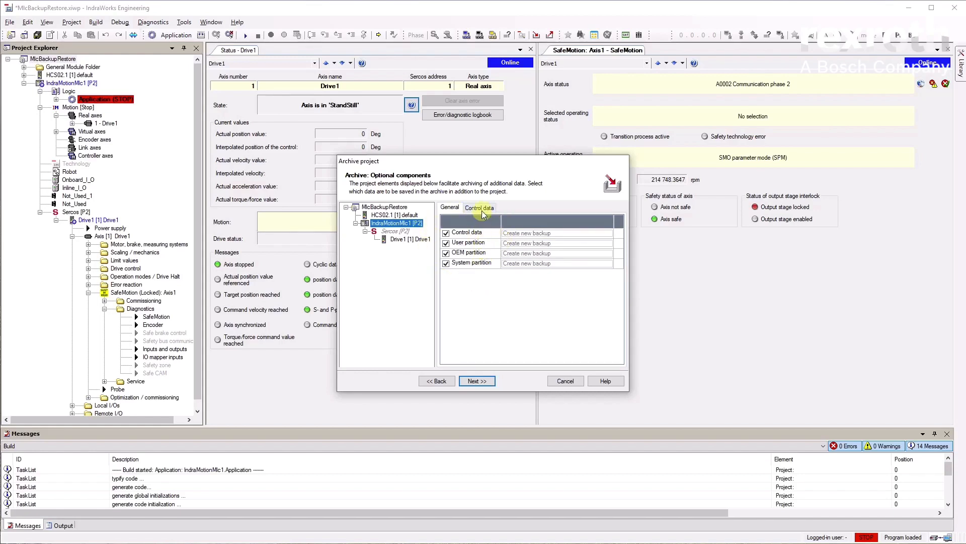
{"action": "left_click", "coordinate": [486, 207]}
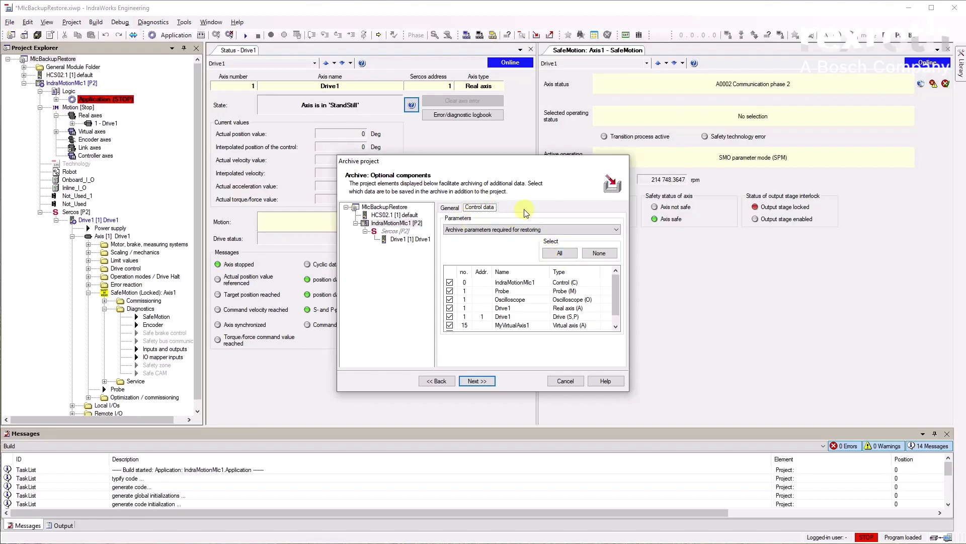
{"action": "mouse_move", "coordinate": [617, 283]}
{"action": "left_mouse_down"}
{"action": "mouse_move", "coordinate": [618, 295]}
{"action": "mouse_move", "coordinate": [618, 282]}
{"action": "left_mouse_up"}
{"action": "left_click_drag", "start_coordinate": [619, 298], "coordinate": [617, 309]}
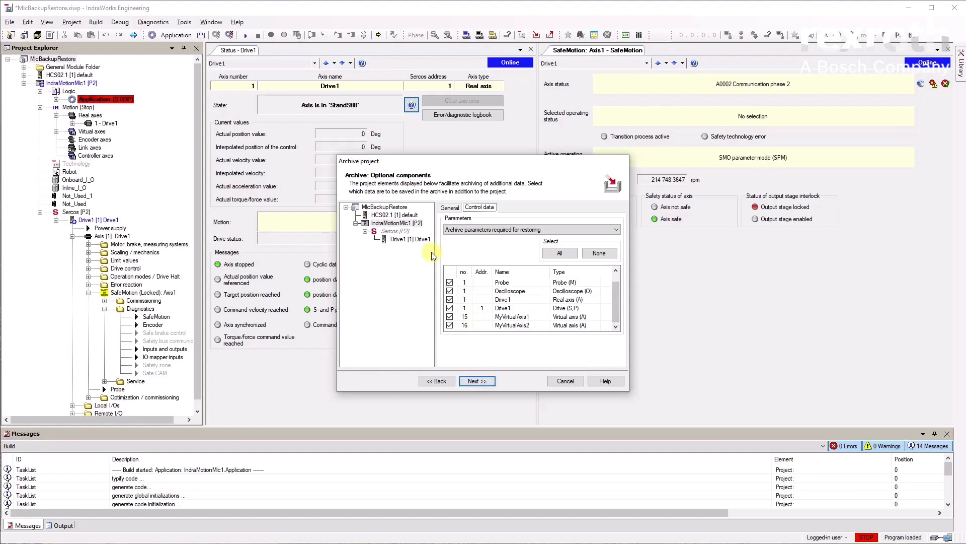
{"action": "left_click", "coordinate": [406, 239]}
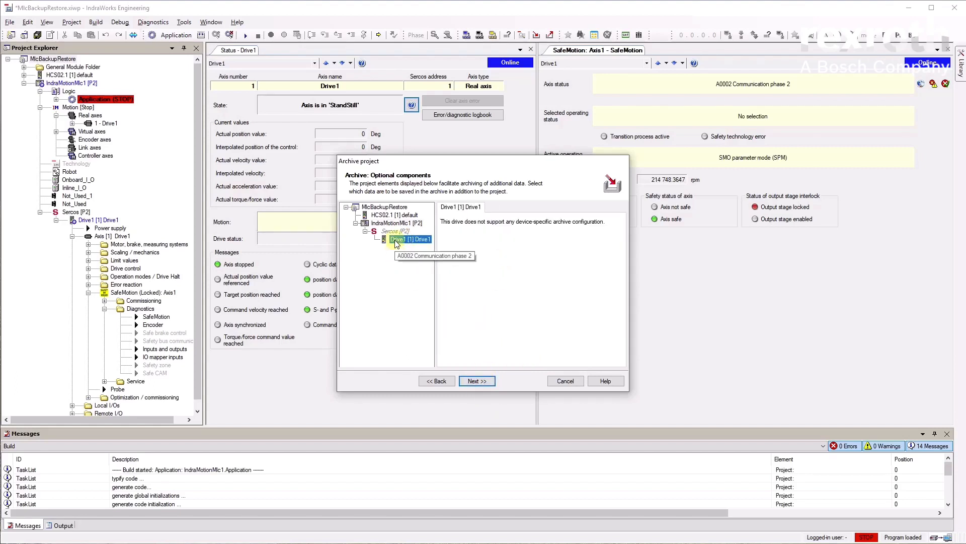
{"action": "left_click", "coordinate": [396, 231]}
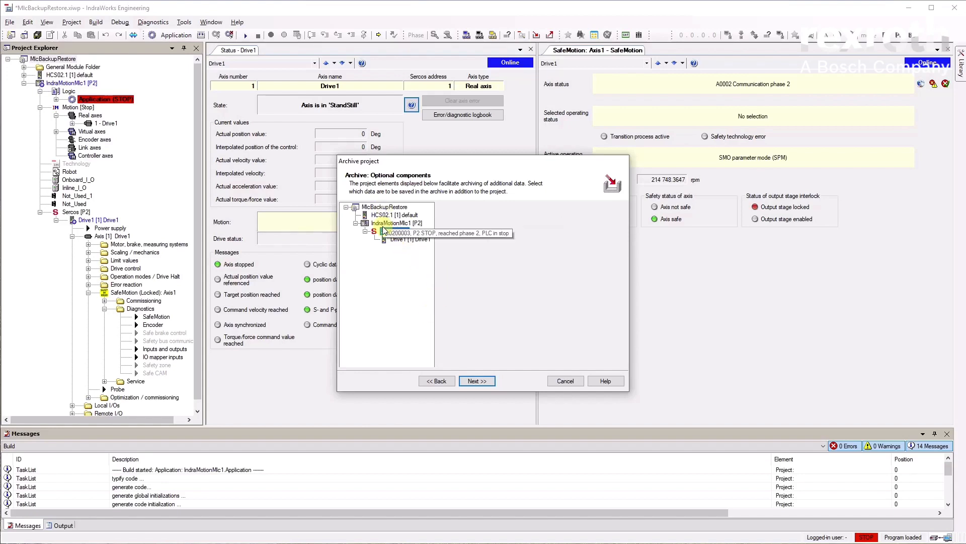
{"action": "left_click", "coordinate": [356, 223]}
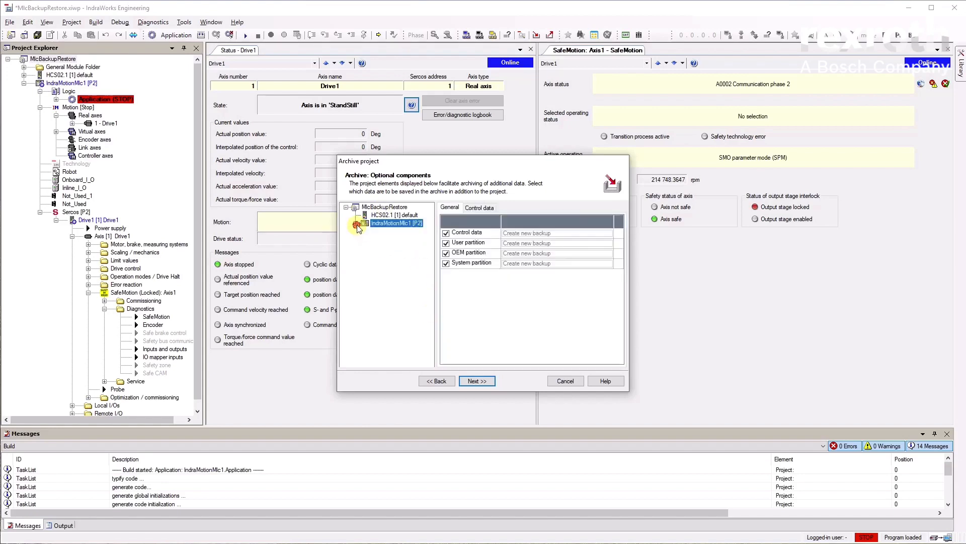
- Create the project archive with the chosen settings and close the archiving summary
{"action": "left_click", "coordinate": [473, 382]}
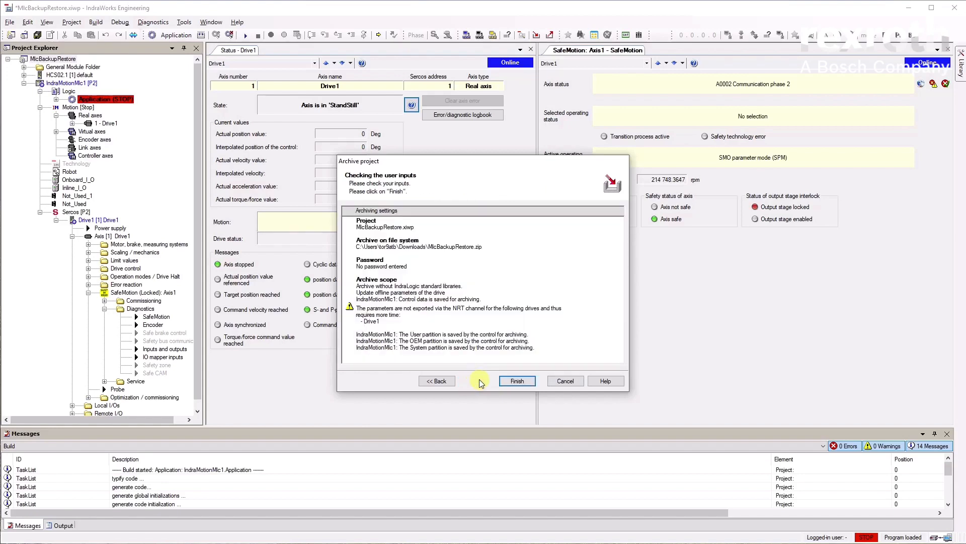
{"action": "left_click", "coordinate": [518, 381]}
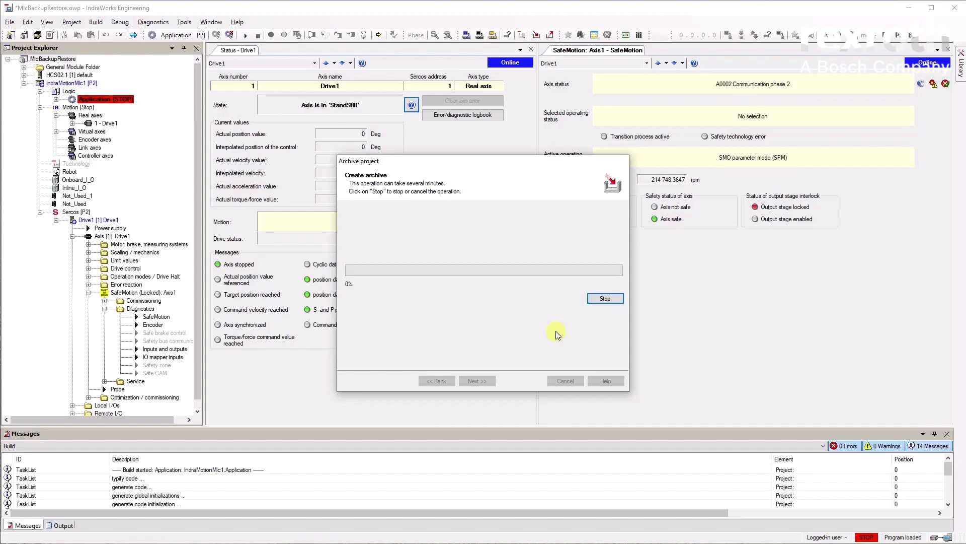
{"action": "left_click", "coordinate": [604, 298]}
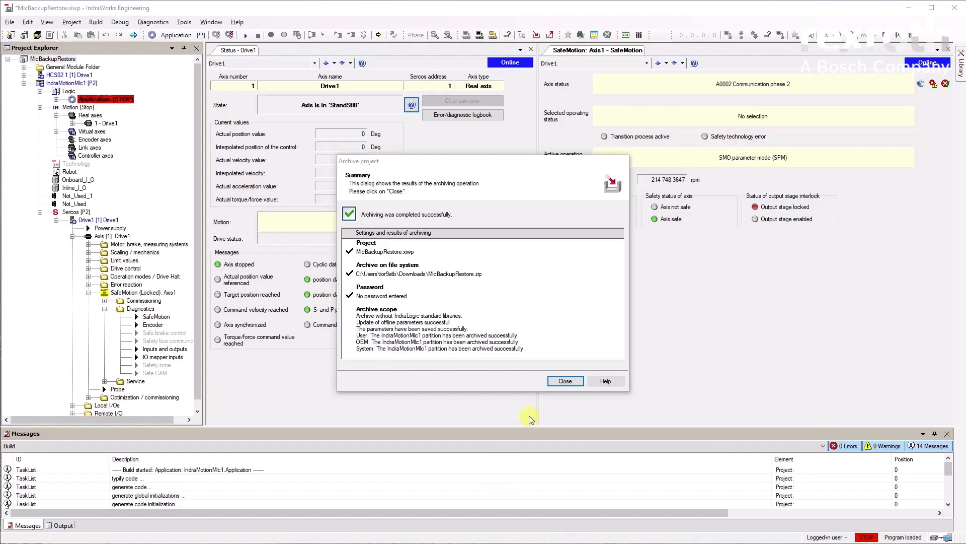
{"action": "left_click", "coordinate": [559, 381]}
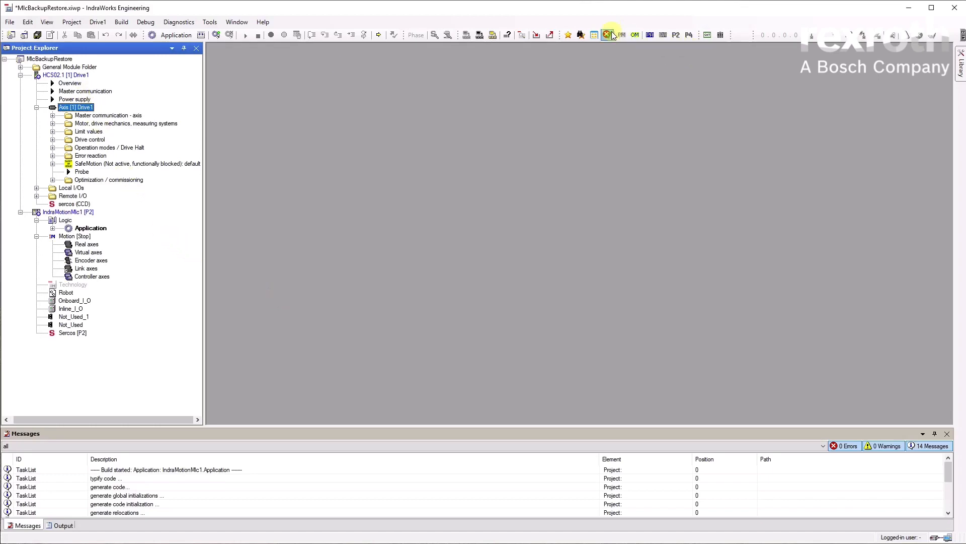
- Inspect the SafeMotion, IndraMotionMlc1, Real axes and Sercos entries of the MlcBackupRestore project
{"action": "left_click", "coordinate": [114, 164]}
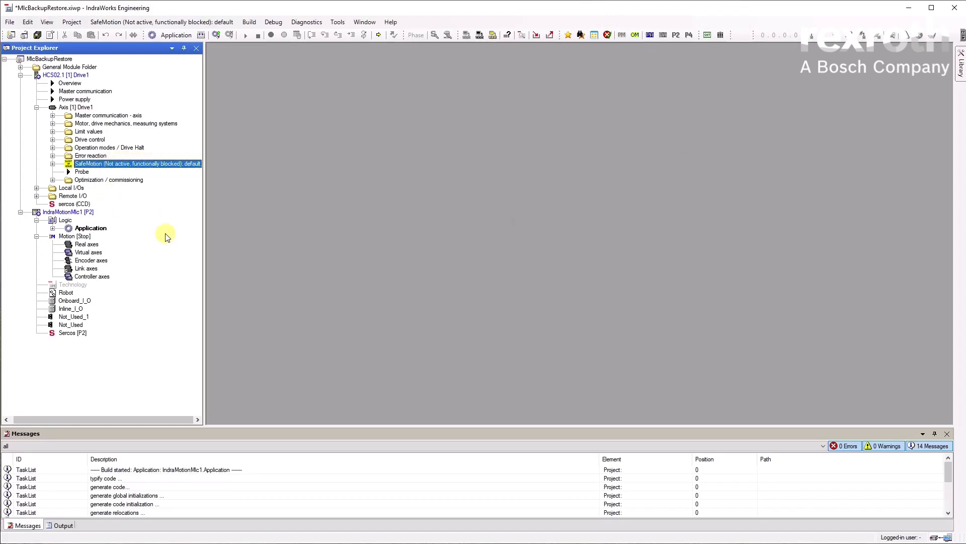
{"action": "left_click", "coordinate": [67, 211]}
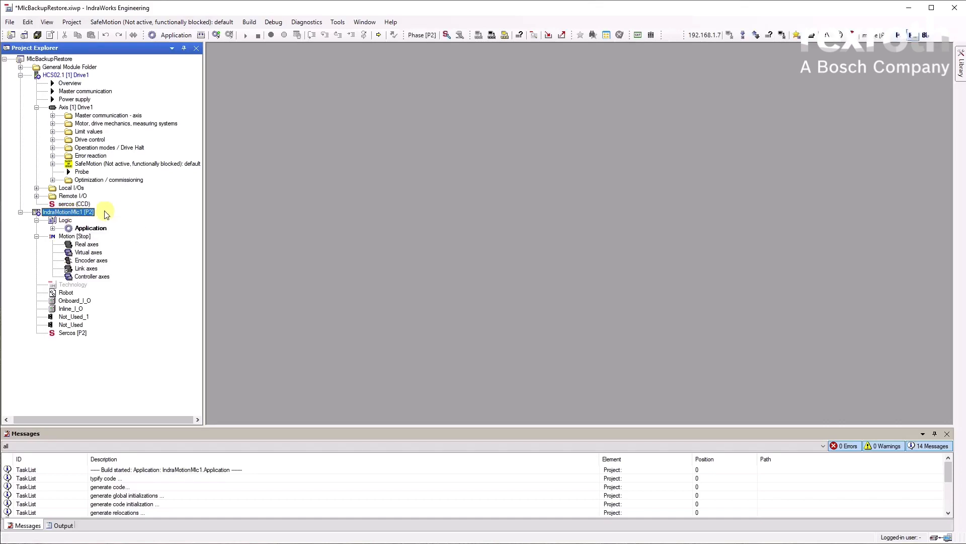
{"action": "left_click", "coordinate": [85, 245]}
{"action": "left_click", "coordinate": [73, 333]}
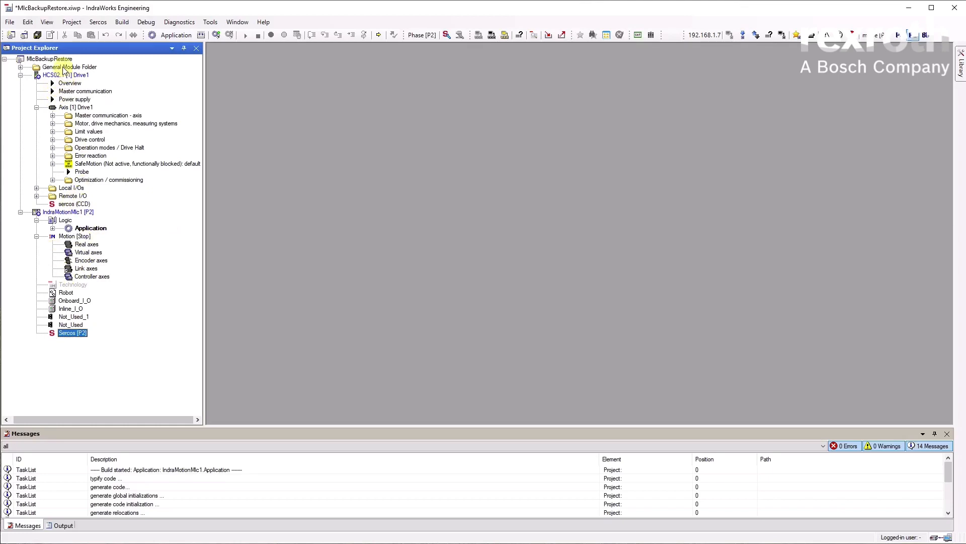
- Delete the MlcBackupRestore project and confirm the deletion
{"action": "left_click", "coordinate": [63, 60]}
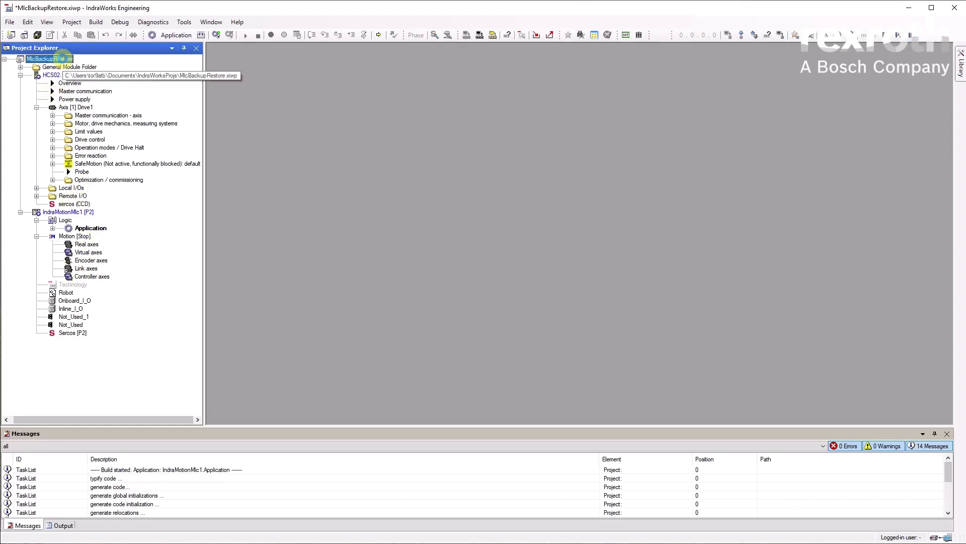
{"action": "right_click", "coordinate": [63, 60]}
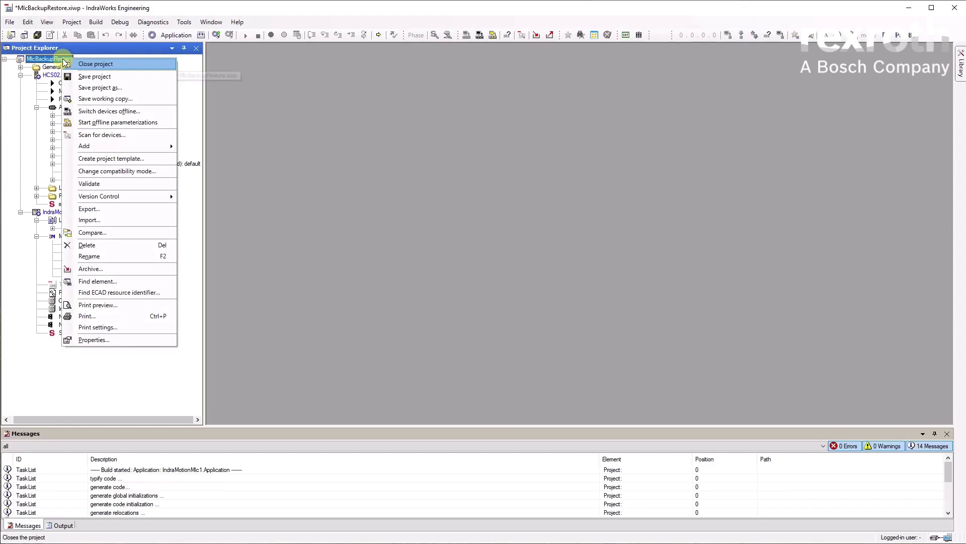
{"action": "left_click", "coordinate": [95, 245]}
{"action": "left_click", "coordinate": [385, 297]}
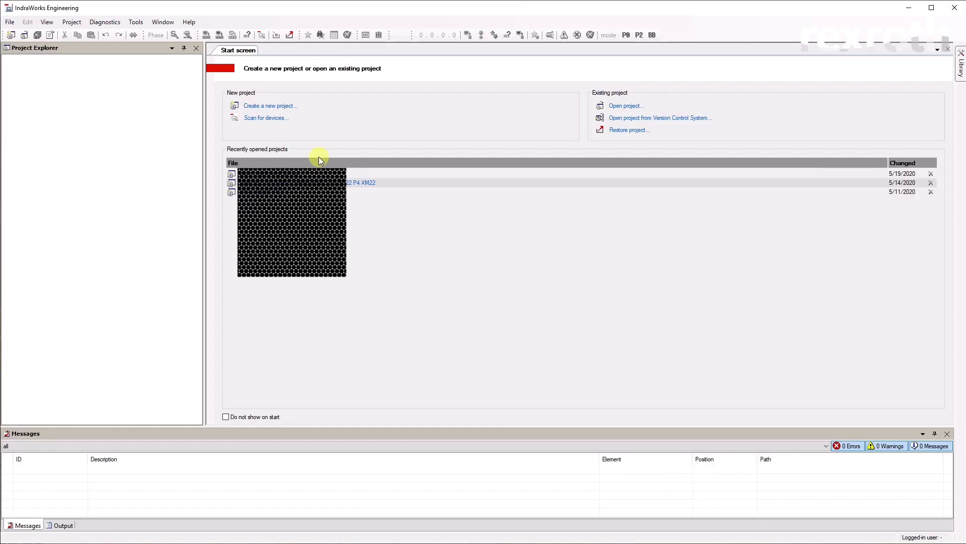
- Restore the project from the file system archive MlcBackupRestore.zip in Downloads into the IndraWorksProjs folder under Documents, and open it
{"action": "left_click", "coordinate": [290, 35]}
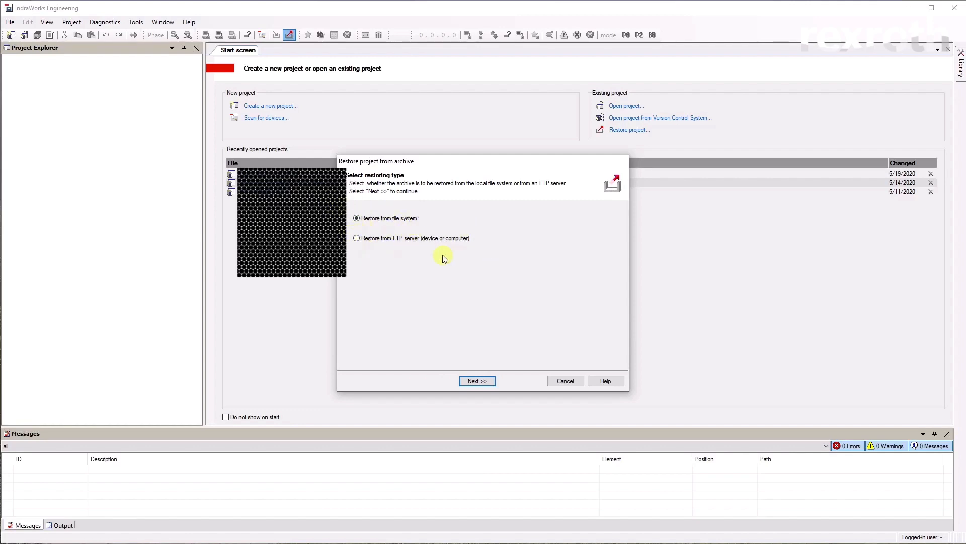
{"action": "left_click", "coordinate": [357, 239]}
{"action": "left_click", "coordinate": [357, 219]}
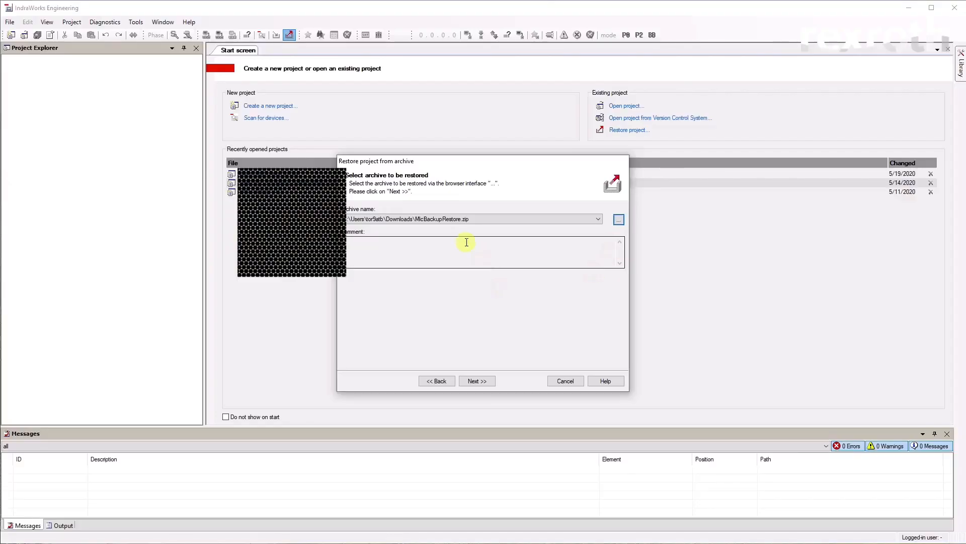
{"action": "left_click", "coordinate": [481, 383]}
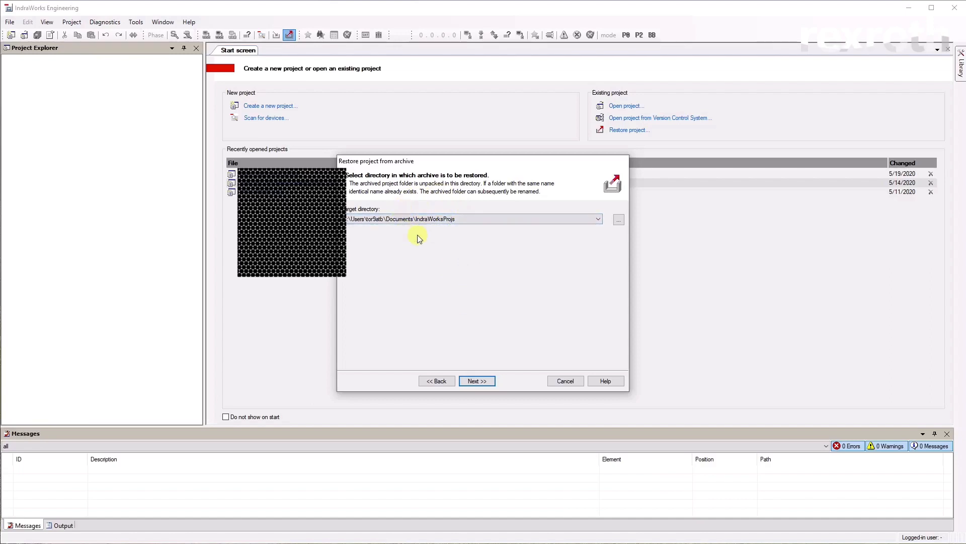
{"action": "left_click", "coordinate": [487, 383]}
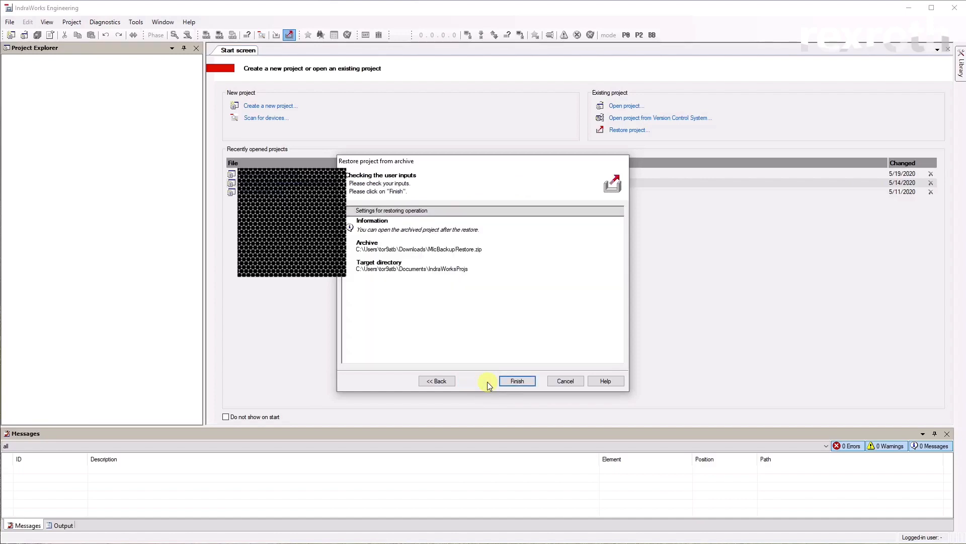
{"action": "left_click", "coordinate": [522, 382]}
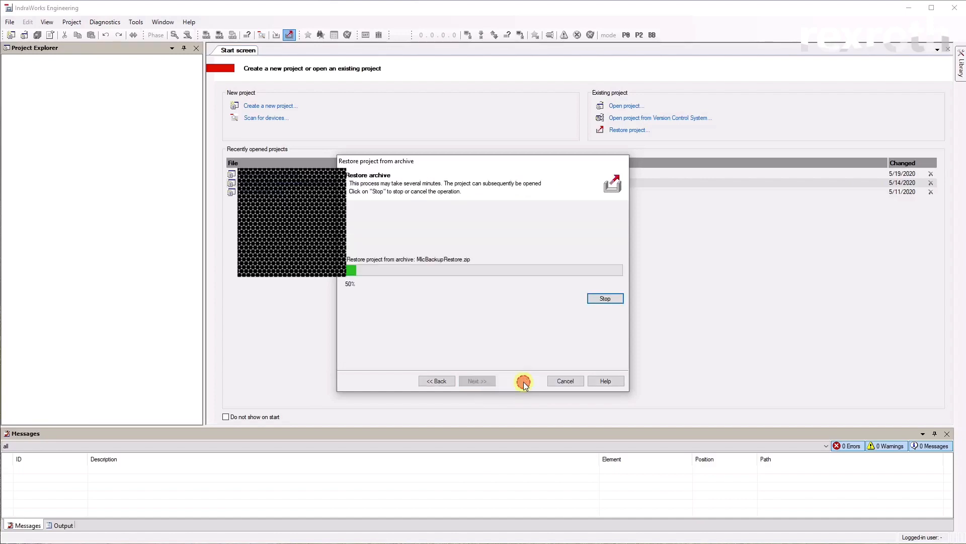
{"action": "left_click", "coordinate": [561, 381]}
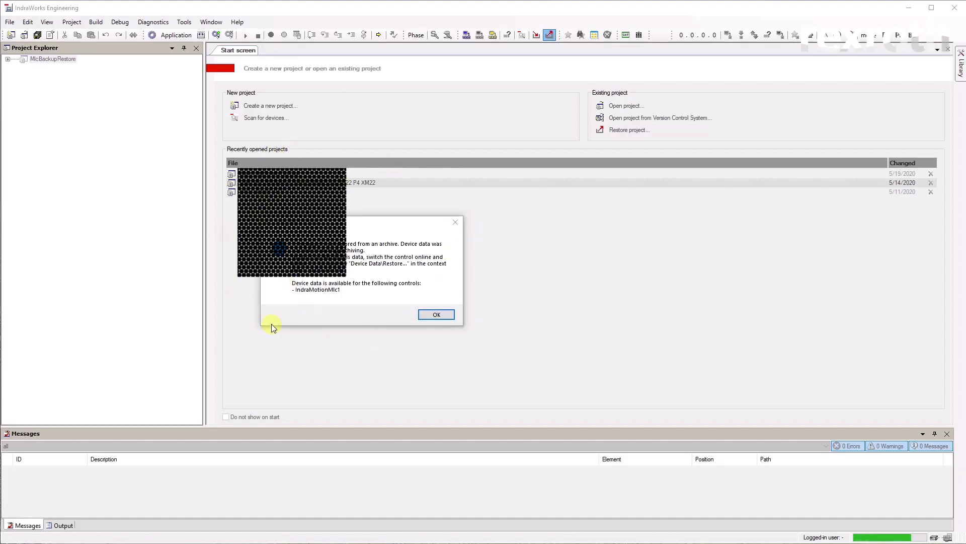
{"action": "left_click", "coordinate": [433, 316]}
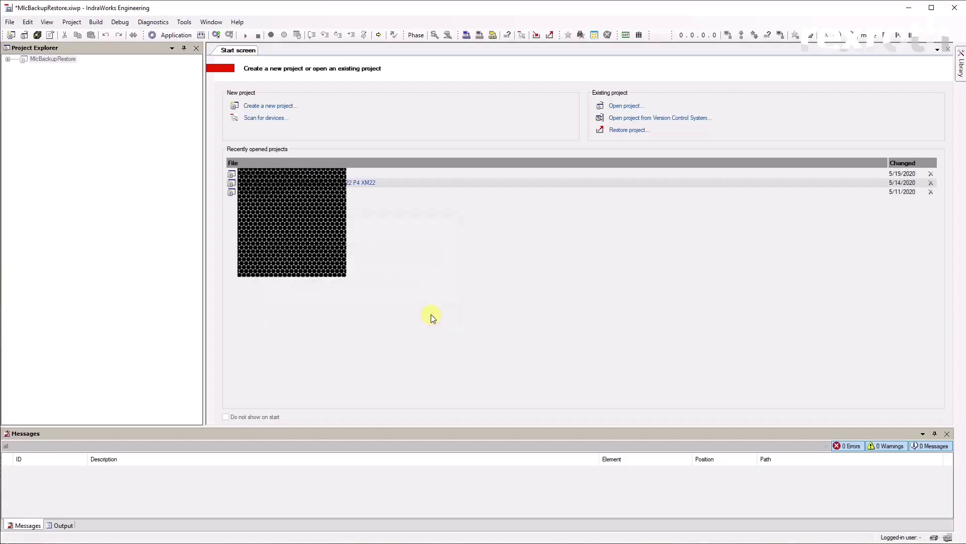
- Expand the restored project's IndraMotionMlc1 control to check its Sercos drive, virtual axes and real axes
{"action": "left_click", "coordinate": [8, 59]}
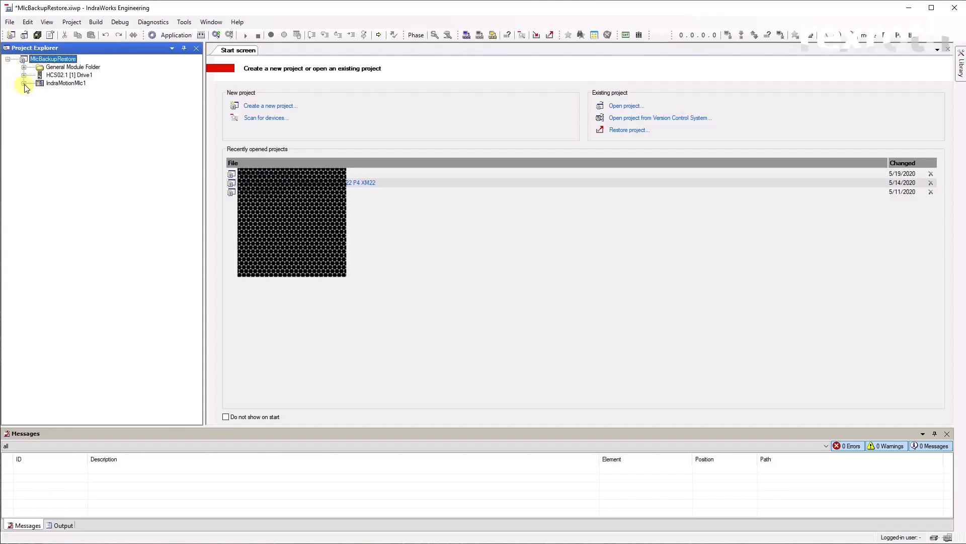
{"action": "left_click", "coordinate": [24, 84]}
{"action": "left_click", "coordinate": [40, 156]}
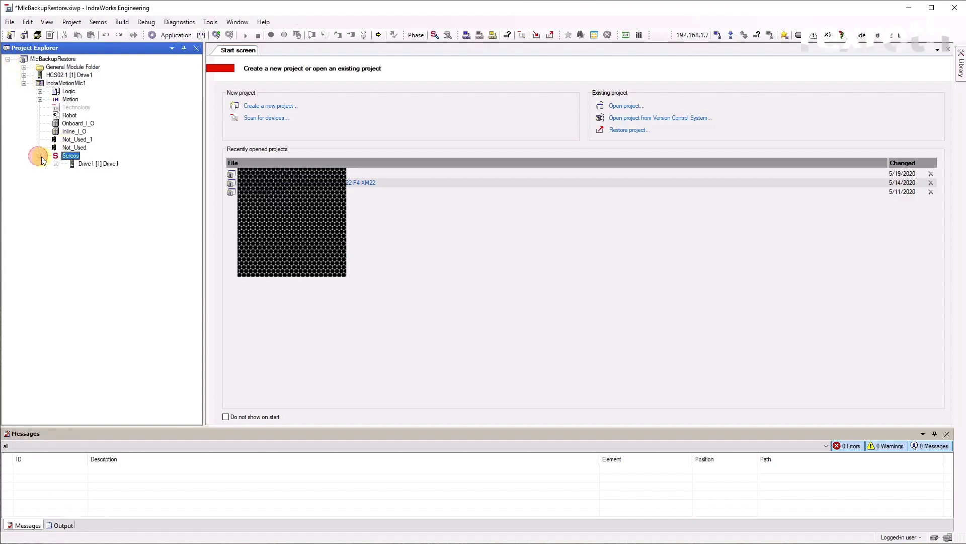
{"action": "left_click", "coordinate": [40, 99]}
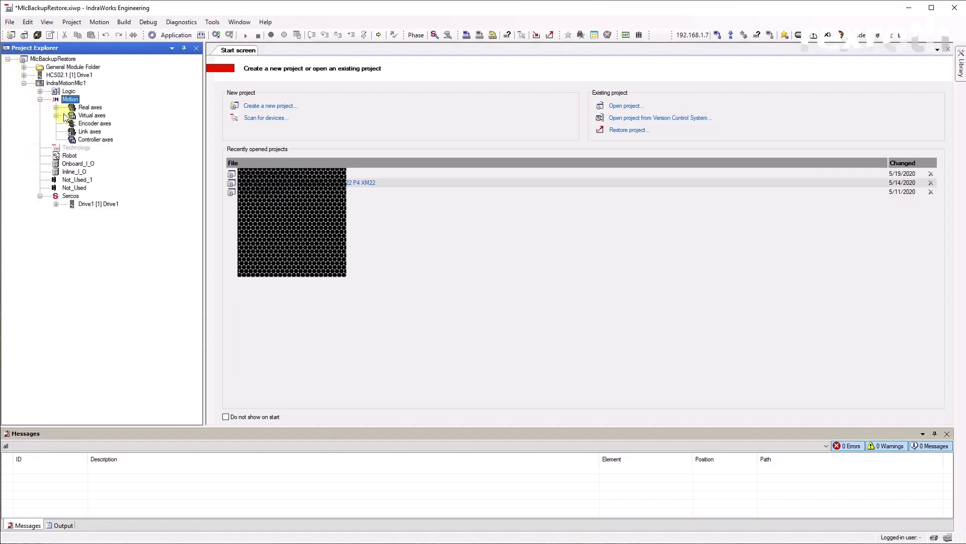
{"action": "left_click", "coordinate": [56, 115]}
{"action": "double_click", "coordinate": [90, 107]}
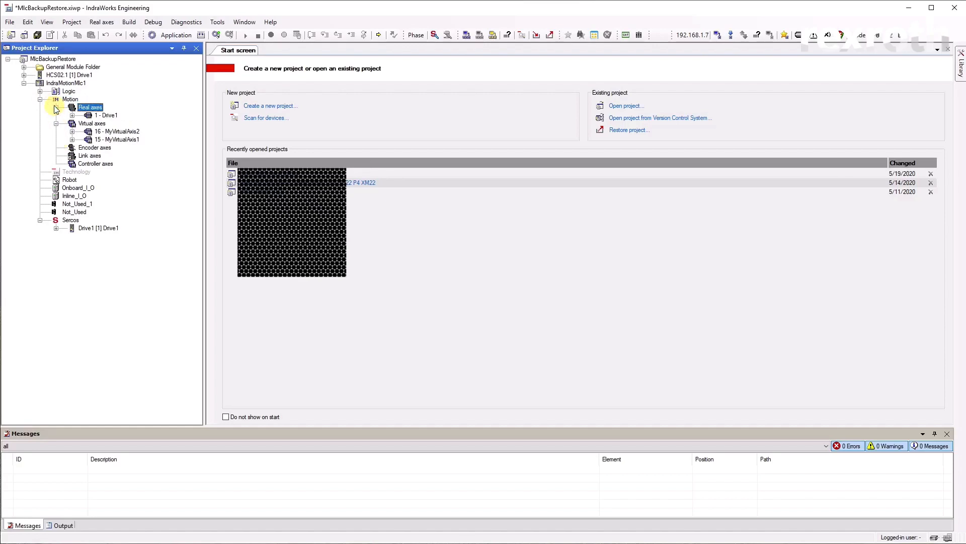
- Switch the IndraMotionMlc1 control online and synchronize the restored project configuration with it
{"action": "right_click", "coordinate": [74, 84]}
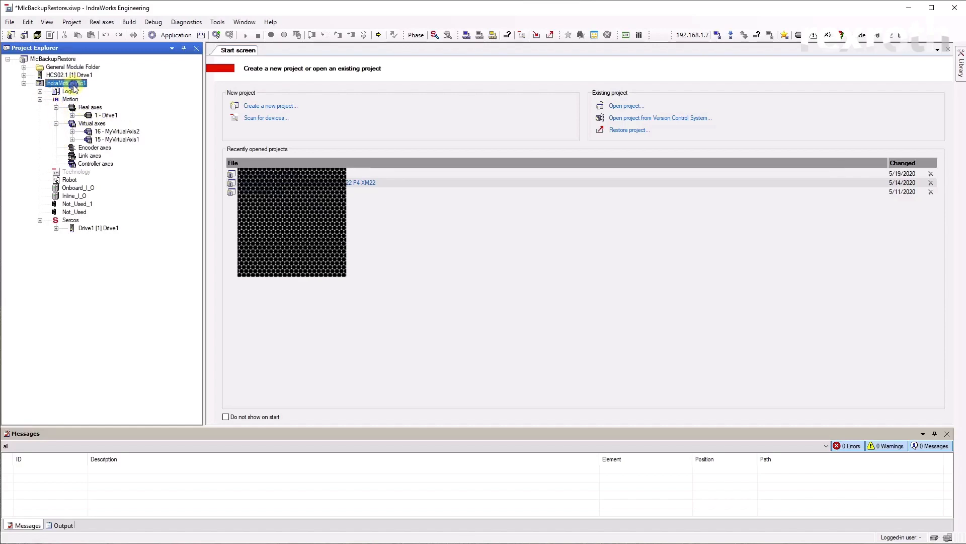
{"action": "left_click", "coordinate": [93, 103]}
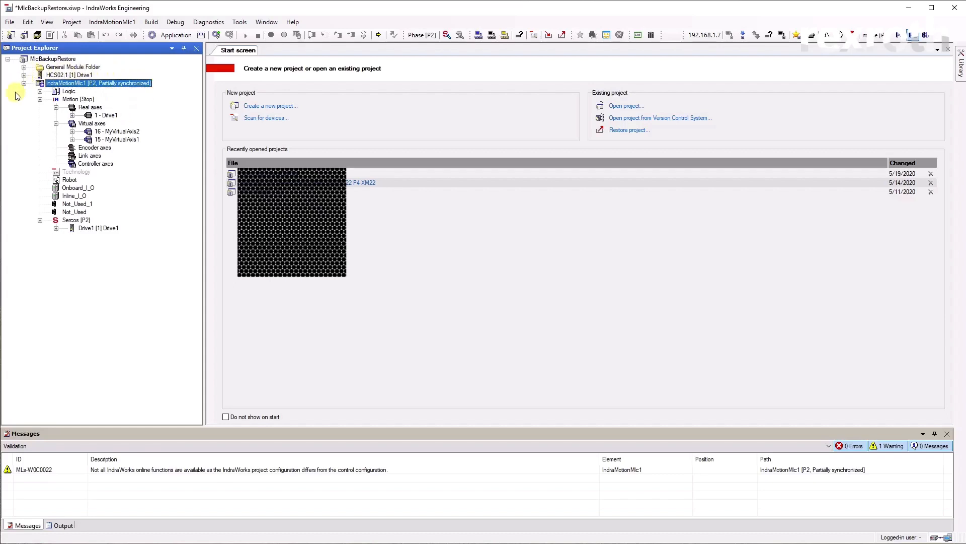
{"action": "right_click", "coordinate": [106, 85]}
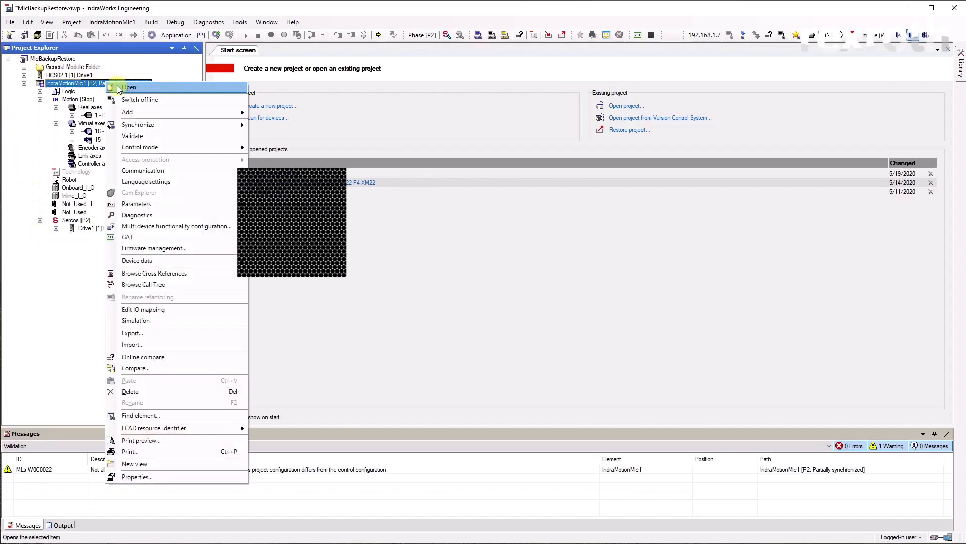
{"action": "left_click", "coordinate": [173, 124]}
{"action": "left_click", "coordinate": [272, 125]}
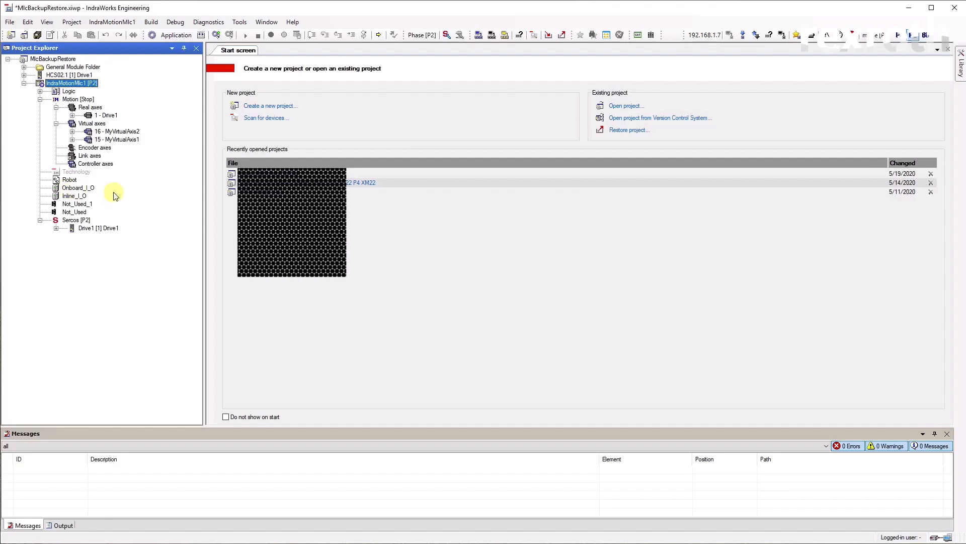
- Close the start screen and open the device data restore for the IndraMotionMlc1 control
{"action": "right_click", "coordinate": [243, 53]}
{"action": "left_click", "coordinate": [254, 57]}
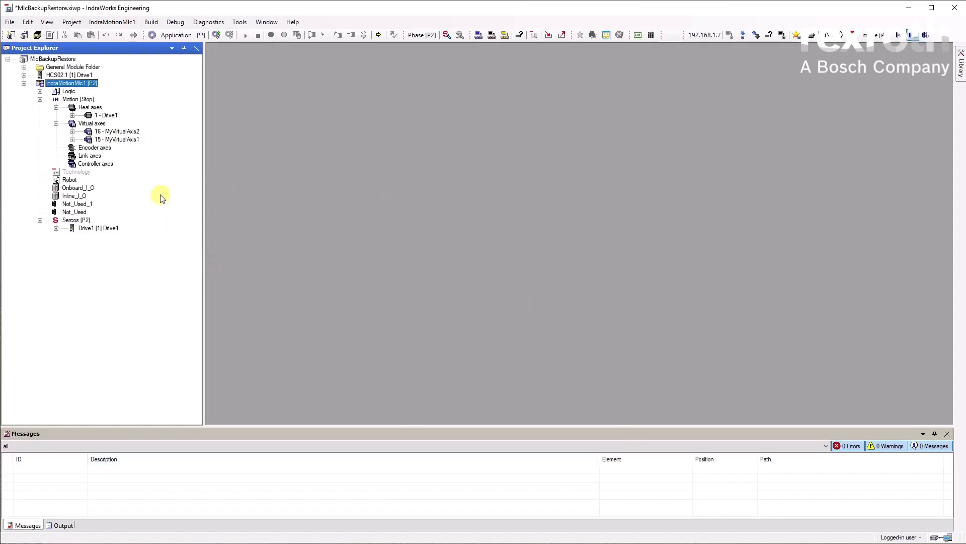
{"action": "right_click", "coordinate": [85, 84]}
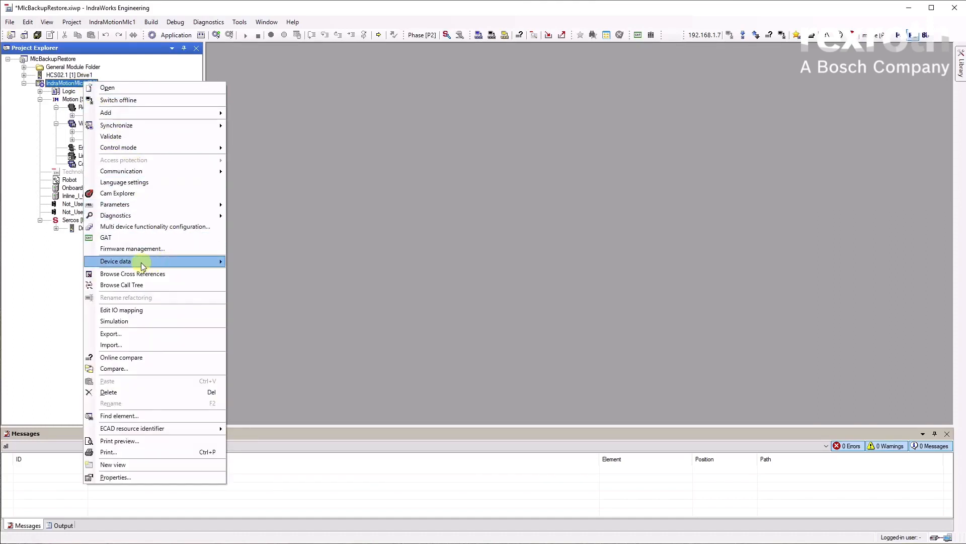
{"action": "mouse_move", "coordinate": [143, 266]}
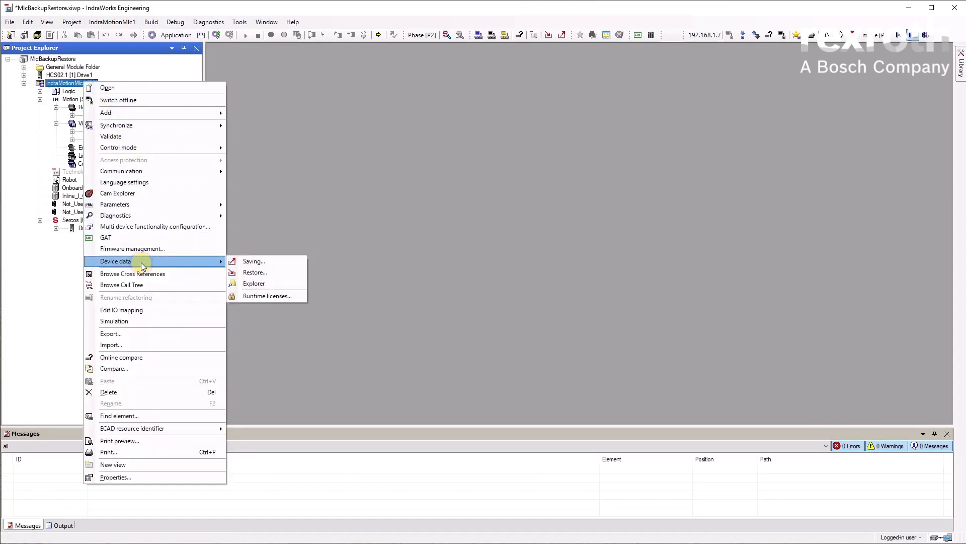
{"action": "left_click", "coordinate": [277, 274]}
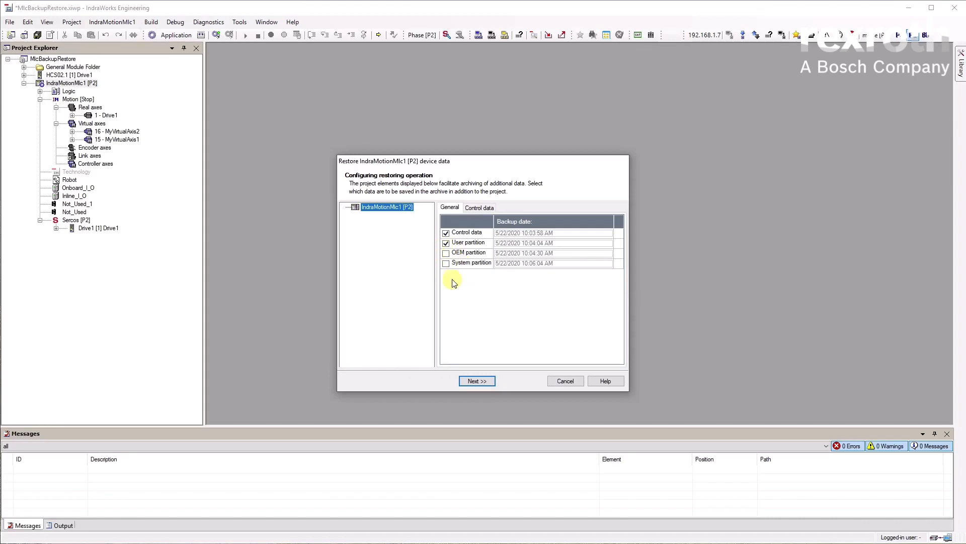
- Exclude control data from the restore to check how its parameter selection responds, and include it again
{"action": "mouse_move", "coordinate": [459, 246]}
{"action": "left_click", "coordinate": [479, 208]}
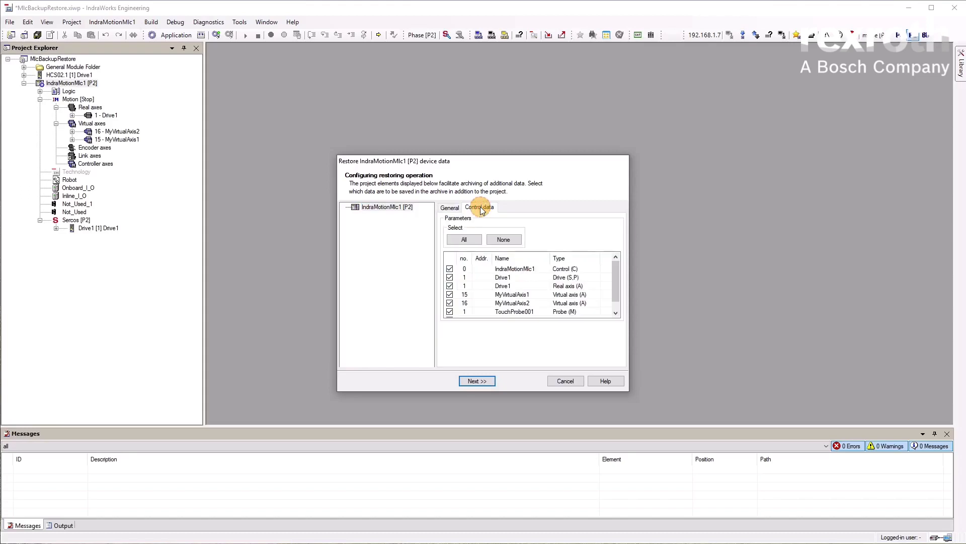
{"action": "left_click", "coordinate": [452, 212]}
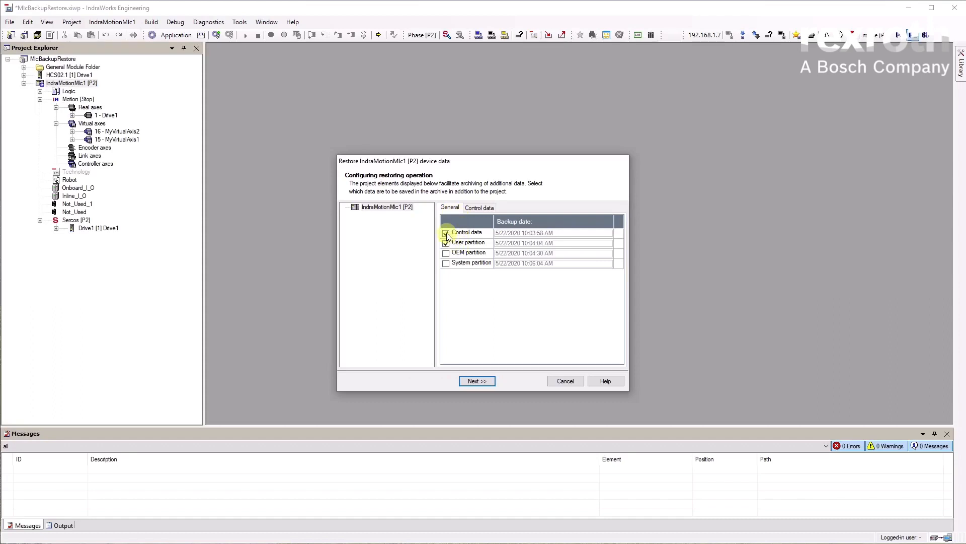
{"action": "left_click", "coordinate": [446, 234]}
{"action": "left_click", "coordinate": [481, 208]}
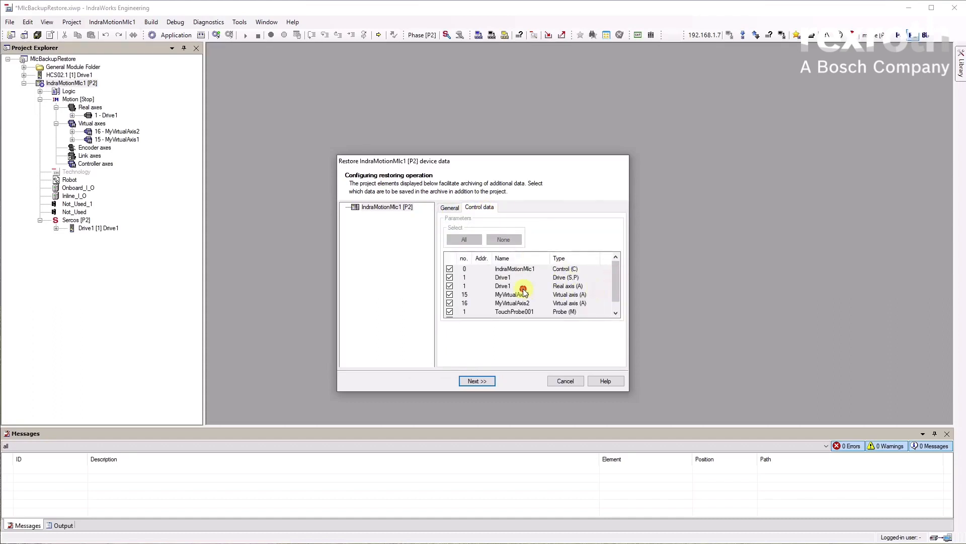
{"action": "left_click", "coordinate": [450, 277]}
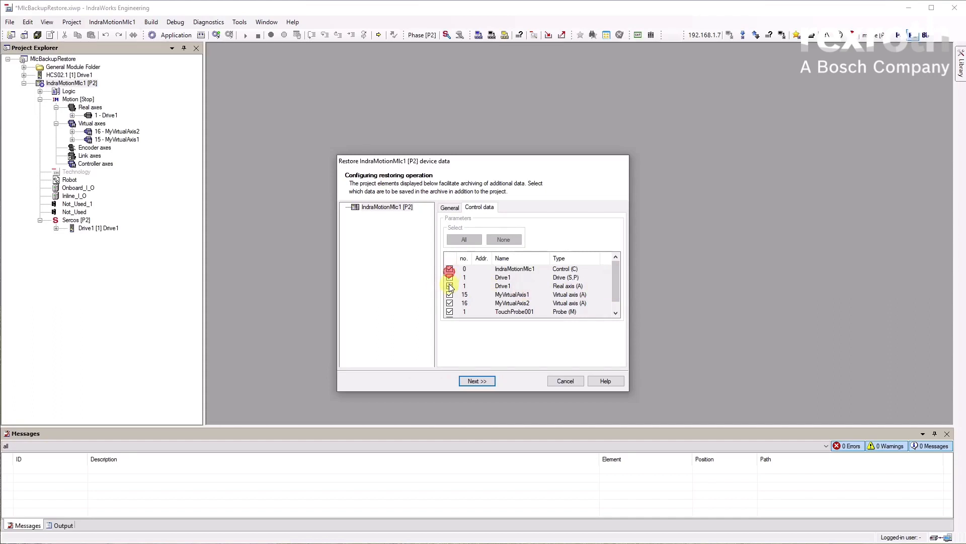
{"action": "left_click", "coordinate": [447, 309]}
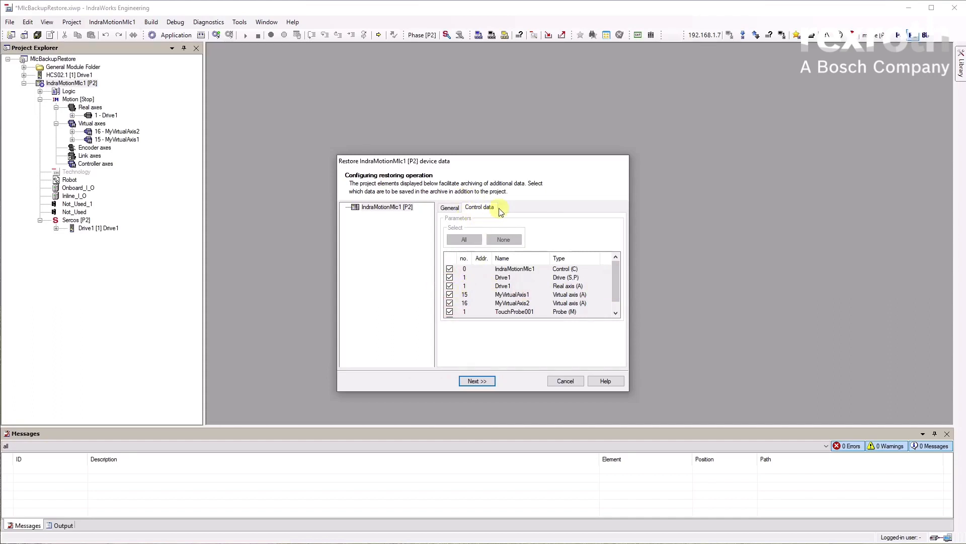
{"action": "left_click", "coordinate": [451, 209]}
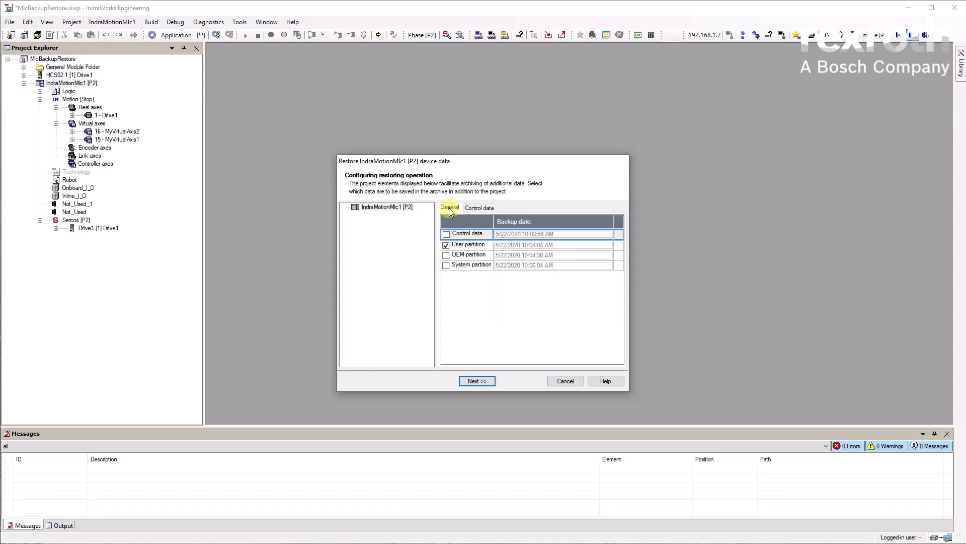
{"action": "left_click", "coordinate": [446, 234]}
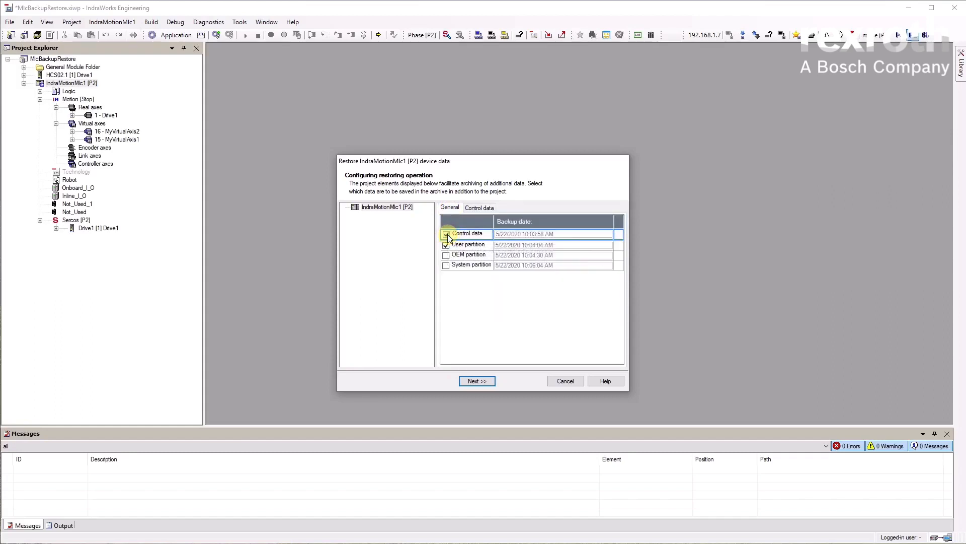
- Examine the parameter sets selected under control data, covering the control, drive, real and virtual axes, touch probe and oscilloscope
{"action": "left_click", "coordinate": [484, 207]}
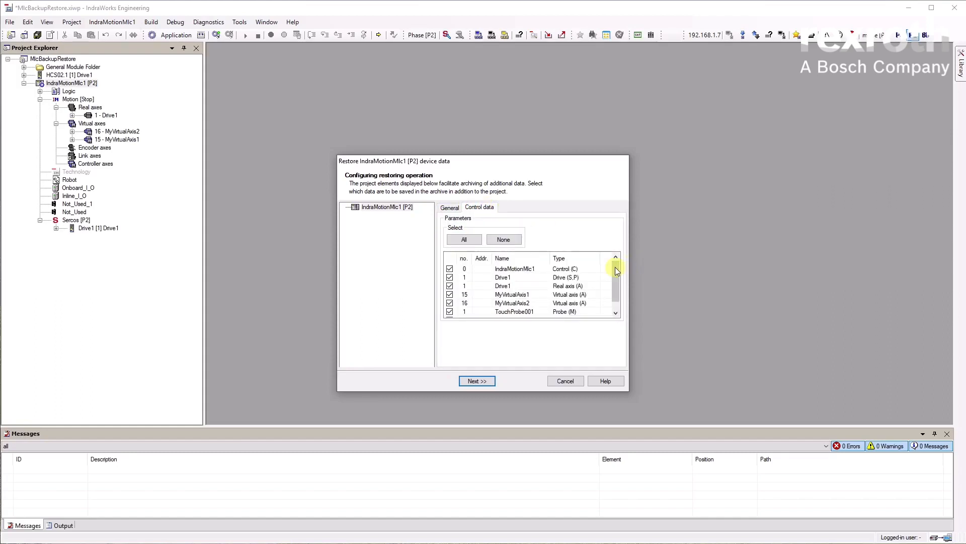
{"action": "mouse_move", "coordinate": [615, 267]}
{"action": "left_mouse_down"}
{"action": "mouse_move", "coordinate": [616, 285]}
{"action": "mouse_move", "coordinate": [617, 269]}
{"action": "left_mouse_up"}
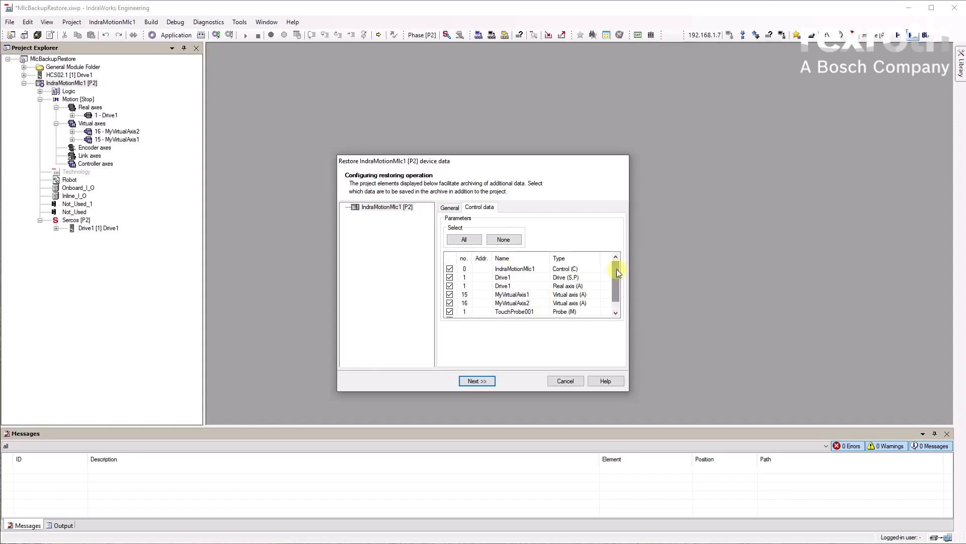
{"action": "left_click", "coordinate": [528, 270]}
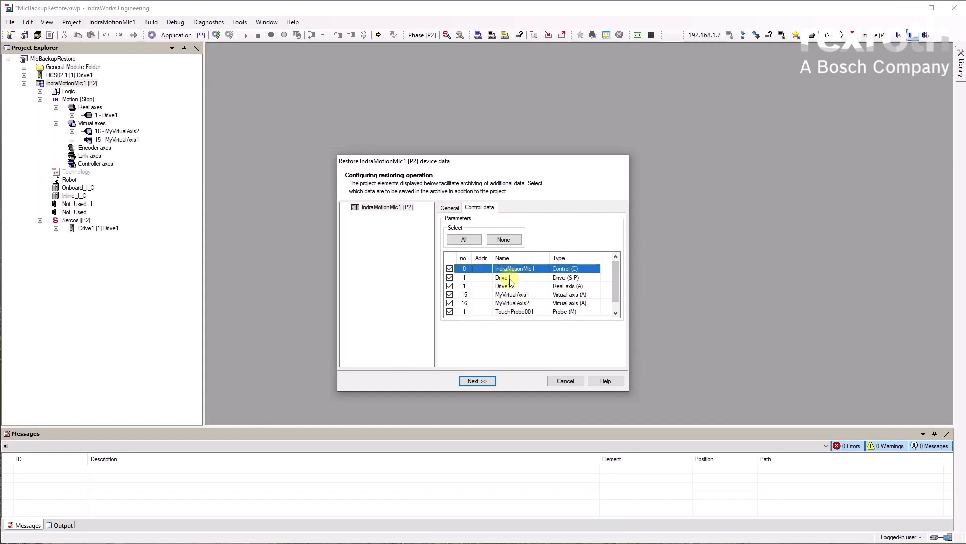
{"action": "left_click", "coordinate": [524, 295]}
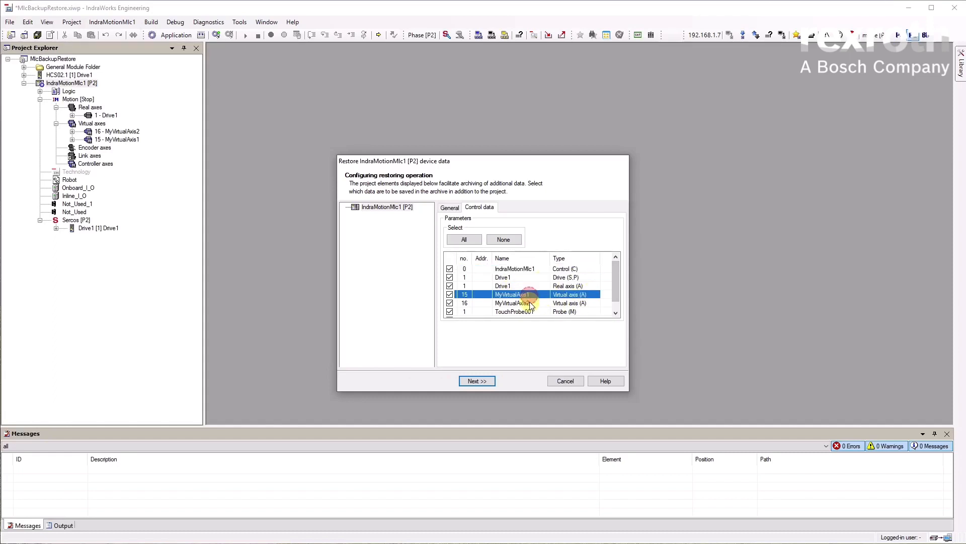
{"action": "left_click", "coordinate": [529, 304]}
{"action": "left_click", "coordinate": [533, 312]}
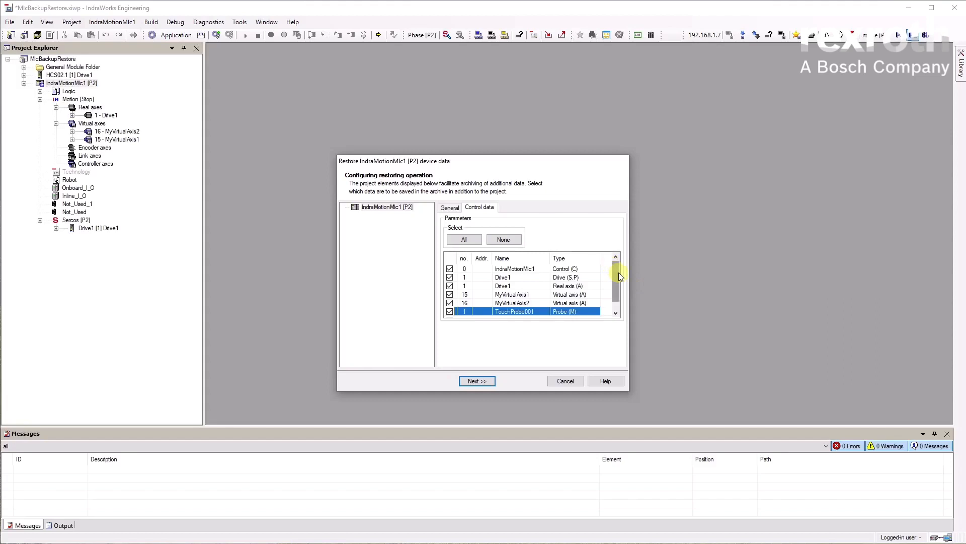
{"action": "scroll", "coordinate": [618, 279], "scroll_direction": "down", "scroll_amount": 1}
{"action": "left_click", "coordinate": [532, 313]}
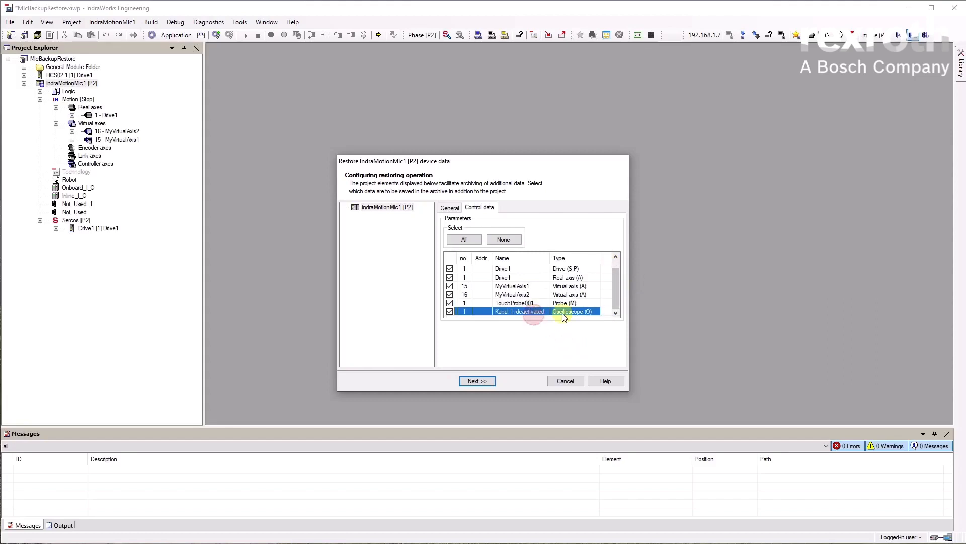
{"action": "scroll", "coordinate": [615, 280], "scroll_direction": "up", "scroll_amount": 1}
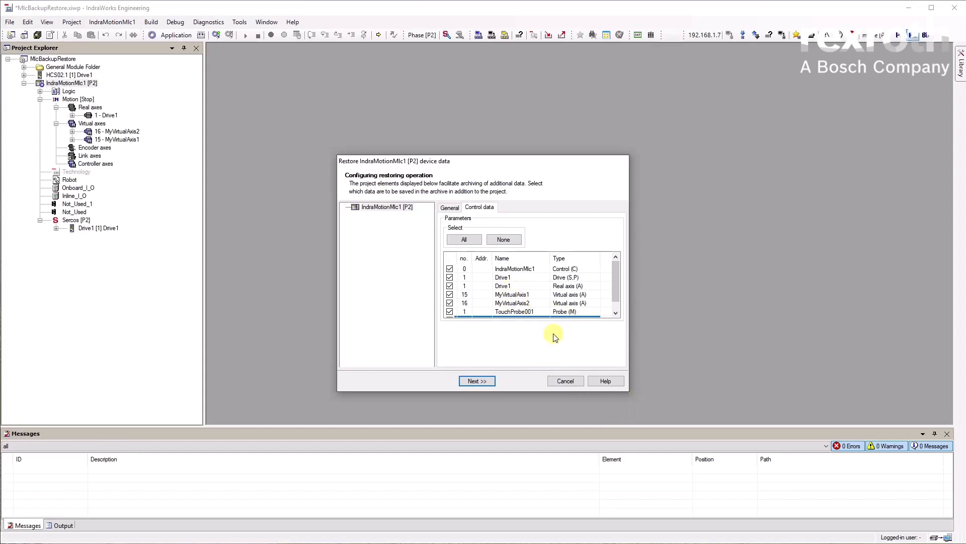
- Restore the control data and user partition without the OEM and system partitions, and close the summary
{"action": "left_click", "coordinate": [485, 381]}
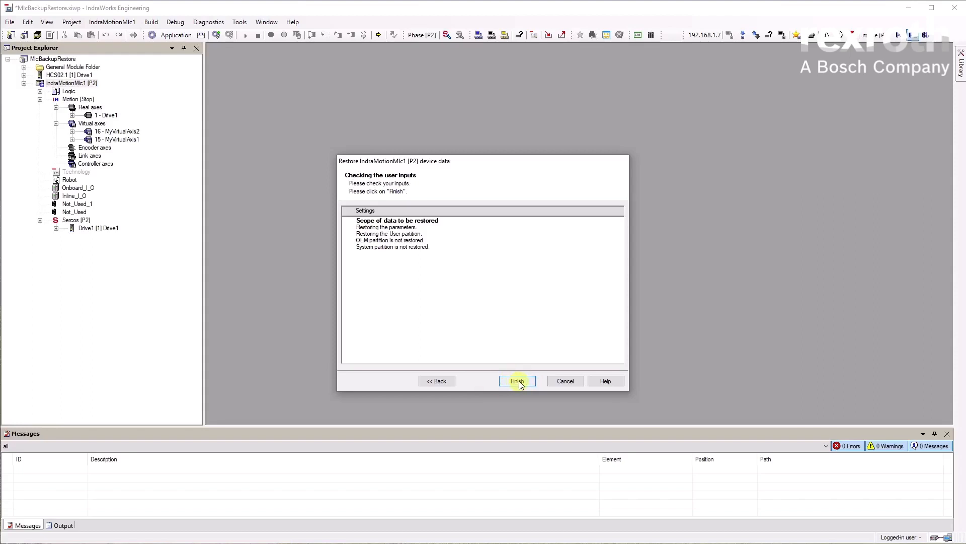
{"action": "left_click", "coordinate": [518, 381]}
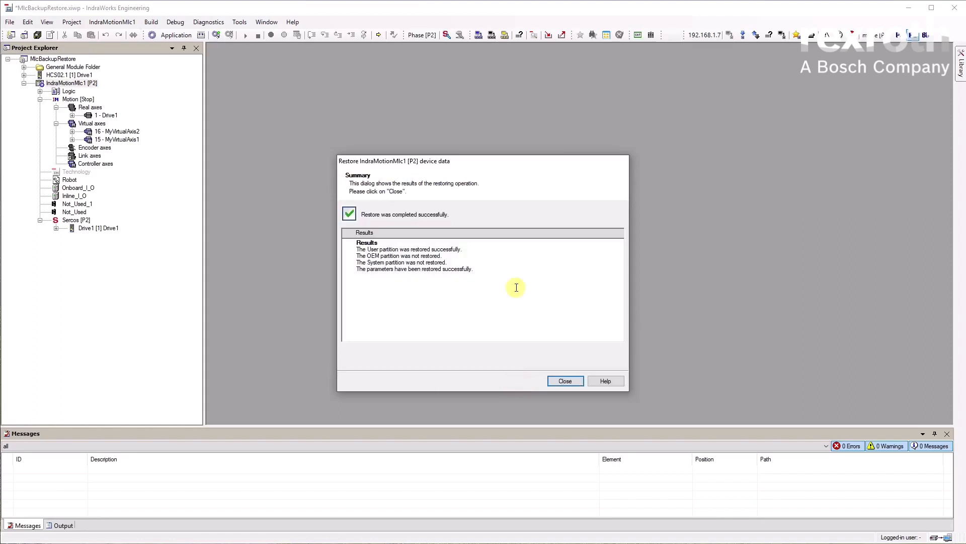
{"action": "left_click", "coordinate": [563, 381]}
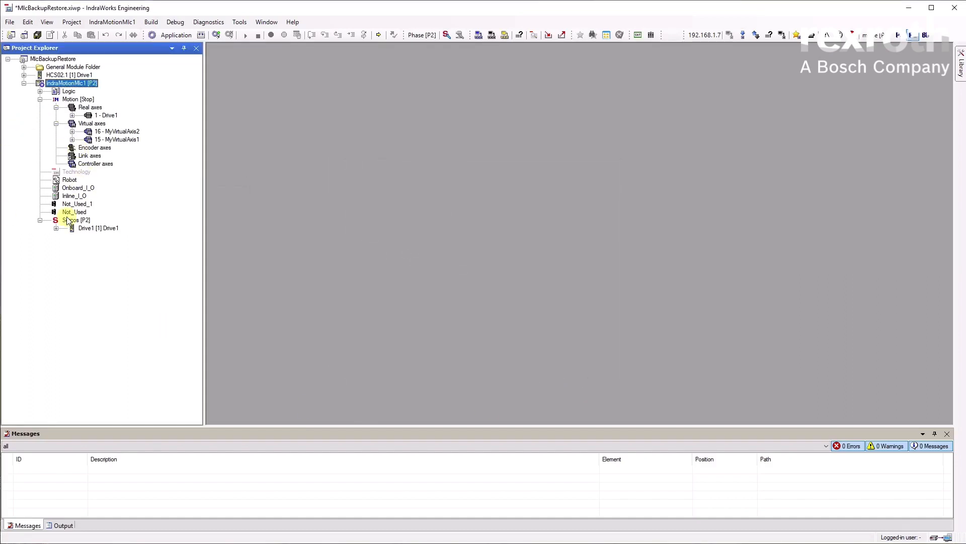
- Collapse Motion, expand the Sercos drive Drive1 down to its axis's SafeMotion entry, and widen the project tree to fit it
{"action": "left_click", "coordinate": [40, 99]}
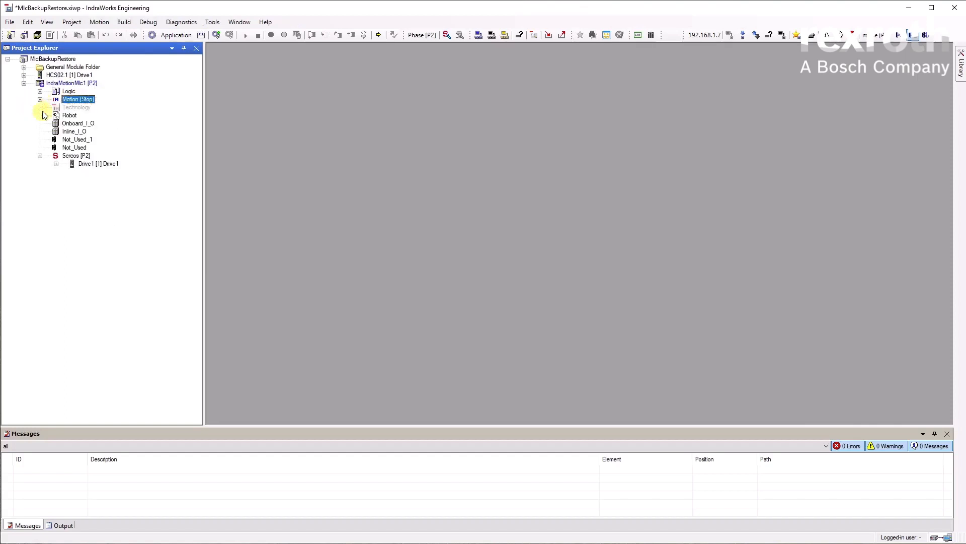
{"action": "left_click", "coordinate": [56, 164]}
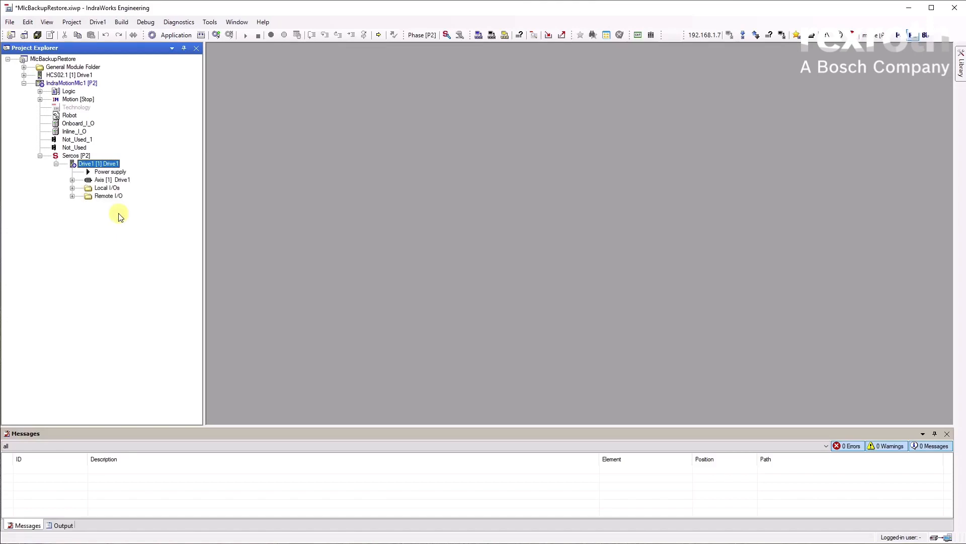
{"action": "left_click", "coordinate": [75, 183]}
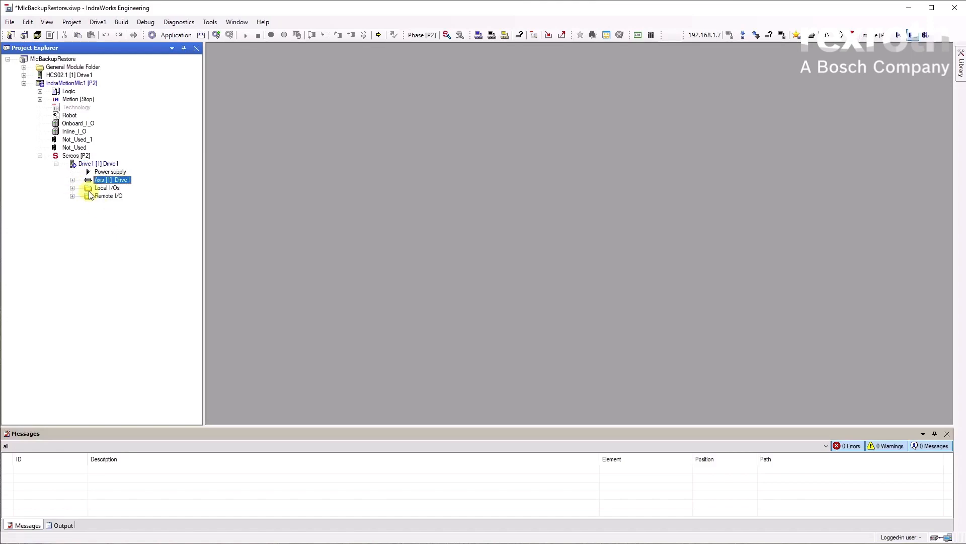
{"action": "left_click", "coordinate": [151, 236]}
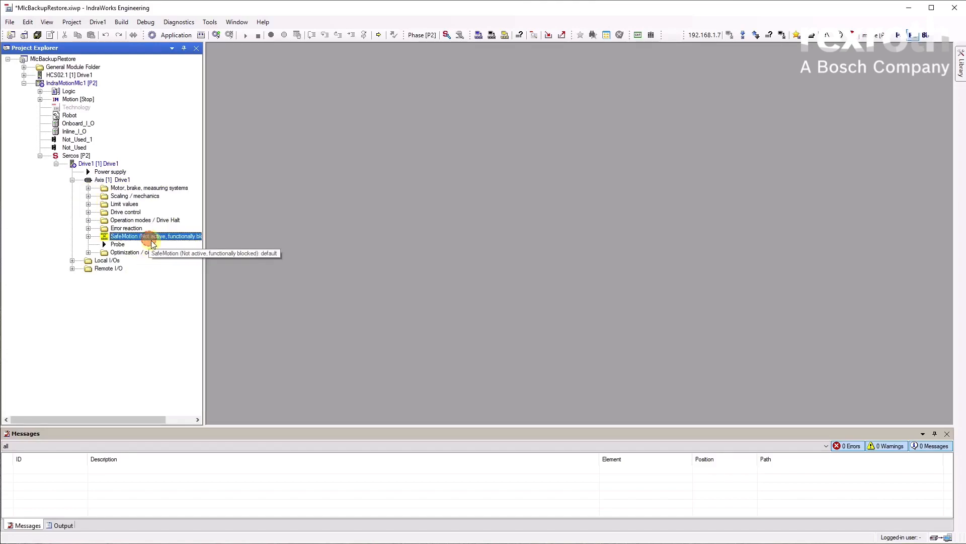
{"action": "left_click_drag", "start_coordinate": [205, 280], "coordinate": [236, 280]}
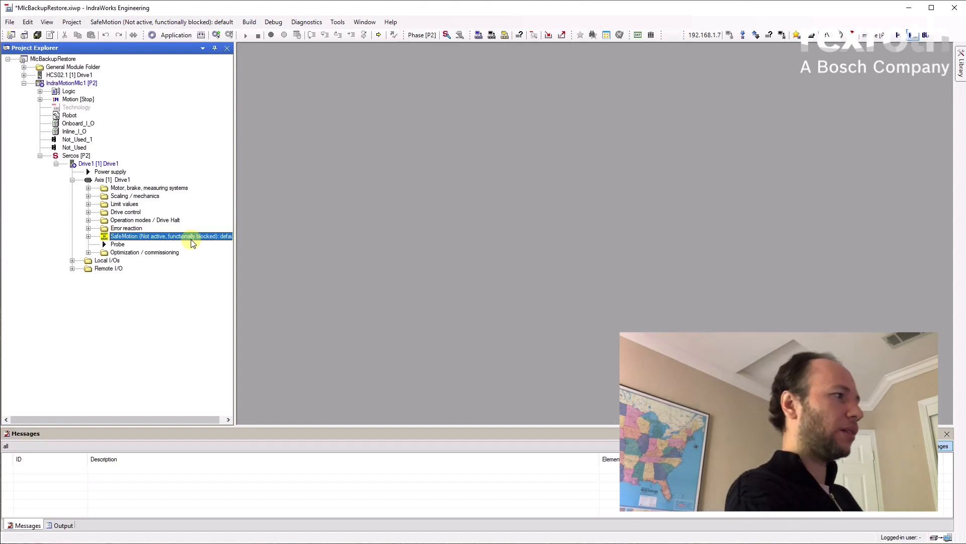
- Start SafeMotion serial commissioning for Drive1 and confirm that the drive with SMO axis identifier "default" is parameterized
{"action": "left_click", "coordinate": [89, 237]}
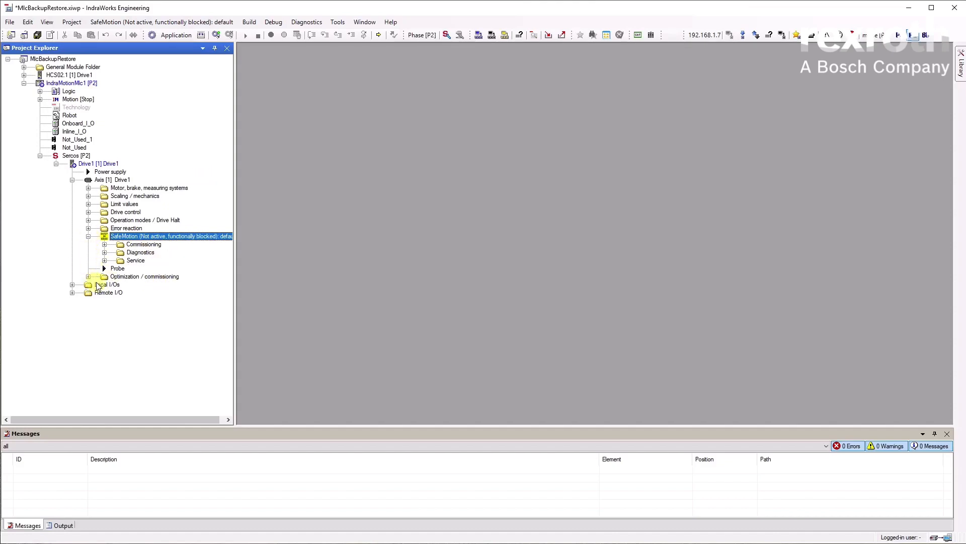
{"action": "left_click", "coordinate": [104, 252]}
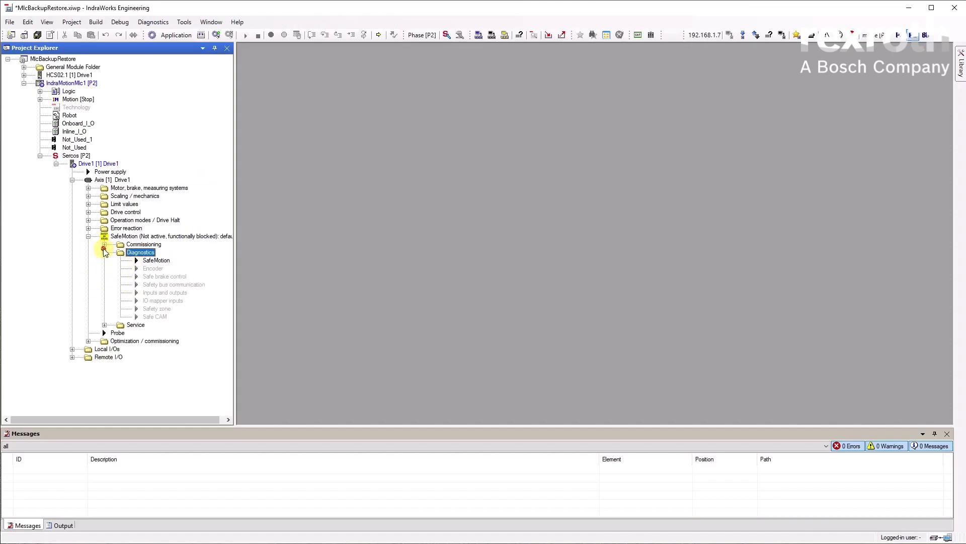
{"action": "left_click", "coordinate": [104, 252]}
{"action": "left_click", "coordinate": [104, 245]}
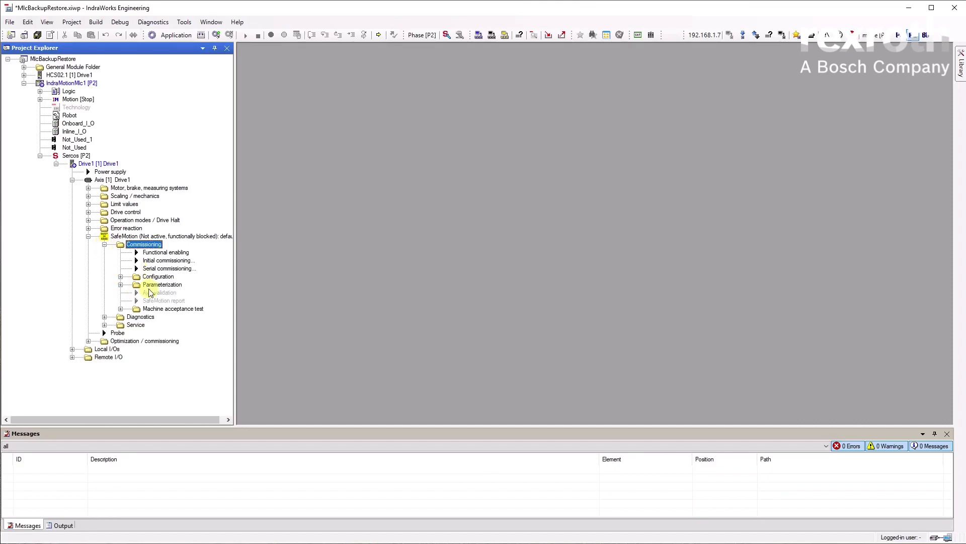
{"action": "double_click", "coordinate": [163, 268]}
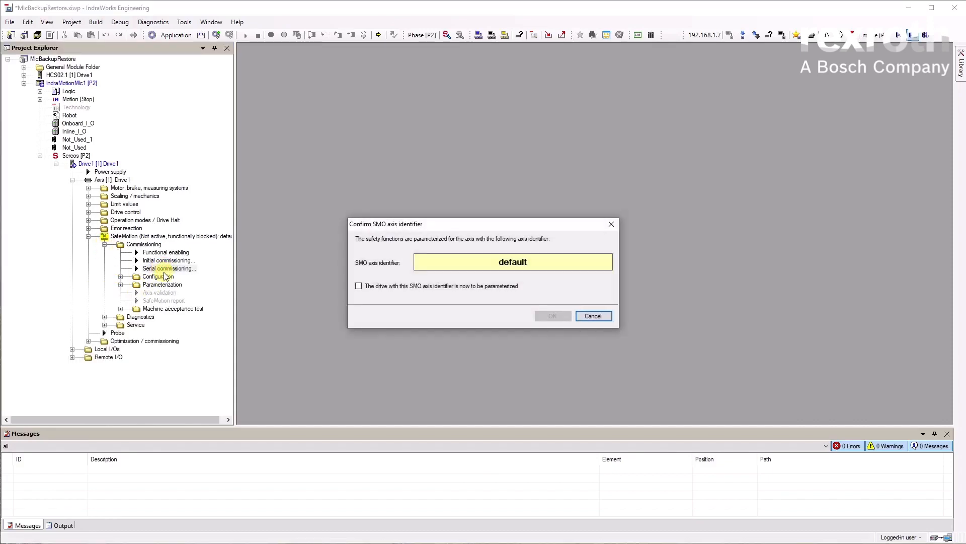
{"action": "left_click", "coordinate": [359, 286]}
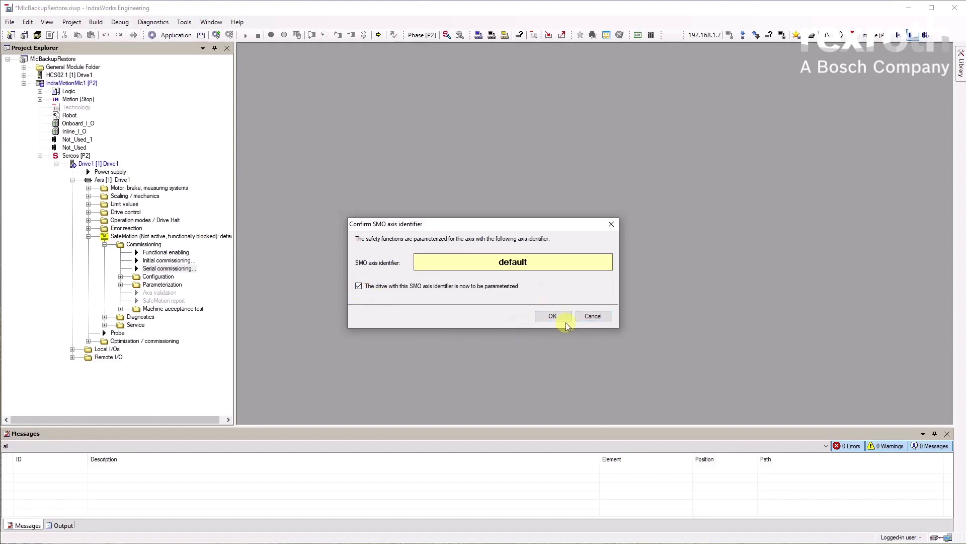
{"action": "left_click", "coordinate": [552, 317]}
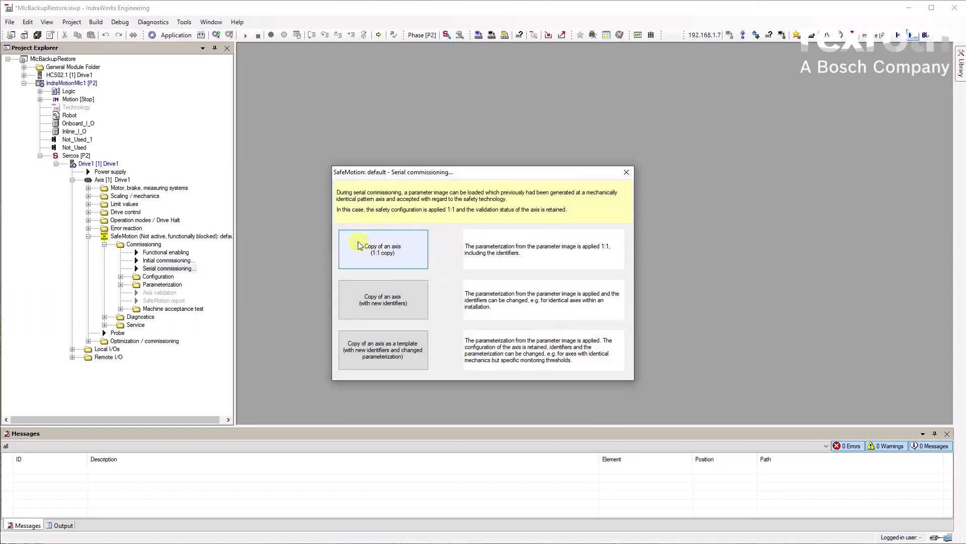
- Choose the 1:1 copy of an axis and select the parameter file BackupPar.par from Downloads
{"action": "left_click", "coordinate": [401, 251]}
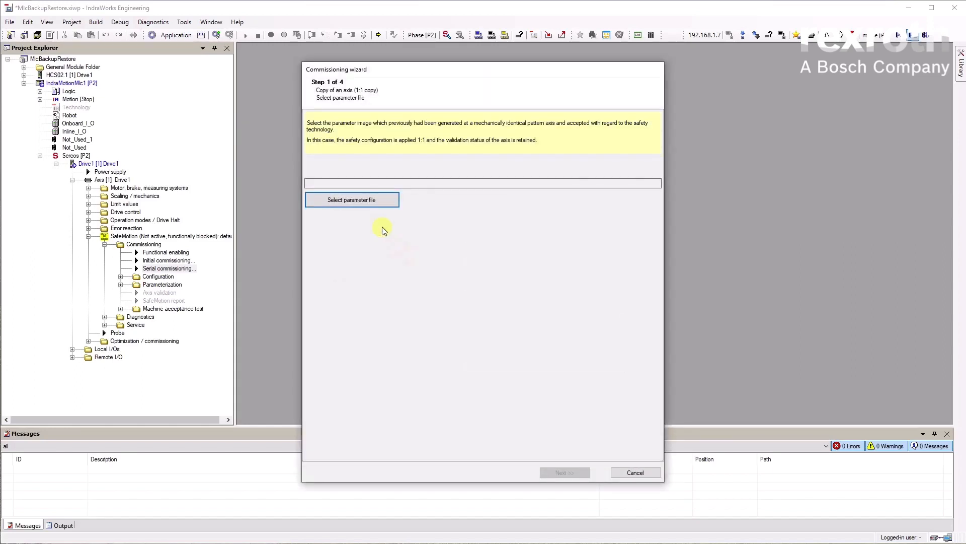
{"action": "left_click", "coordinate": [367, 200]}
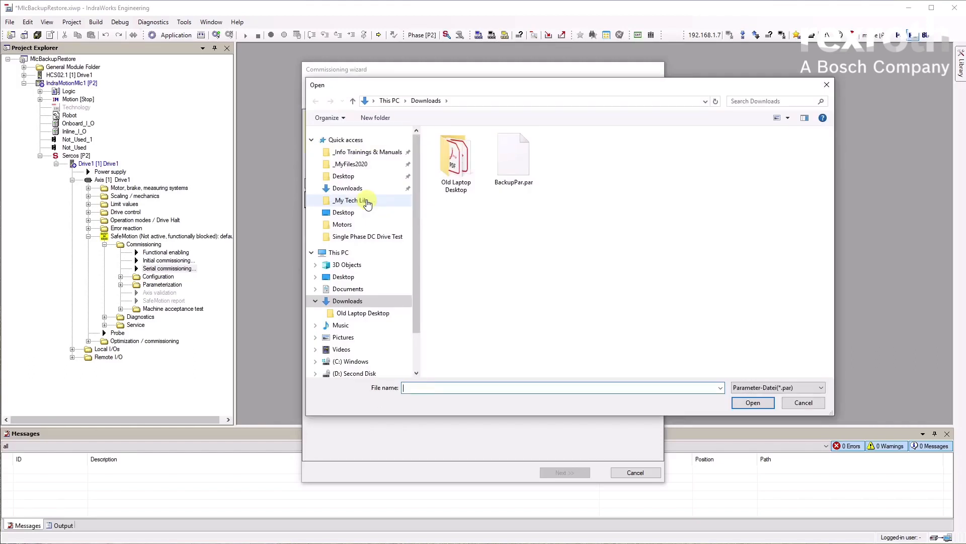
{"action": "left_click", "coordinate": [521, 165]}
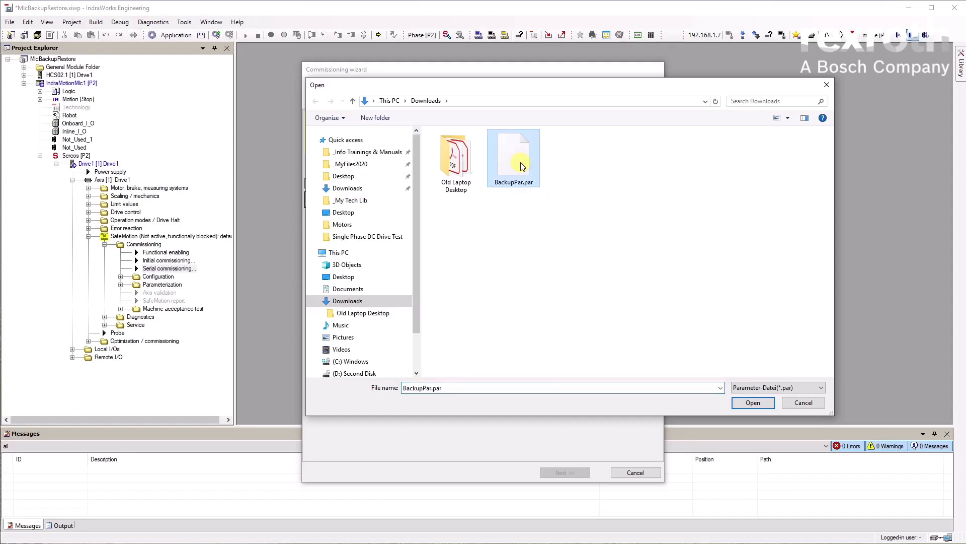
{"action": "left_click", "coordinate": [759, 404]}
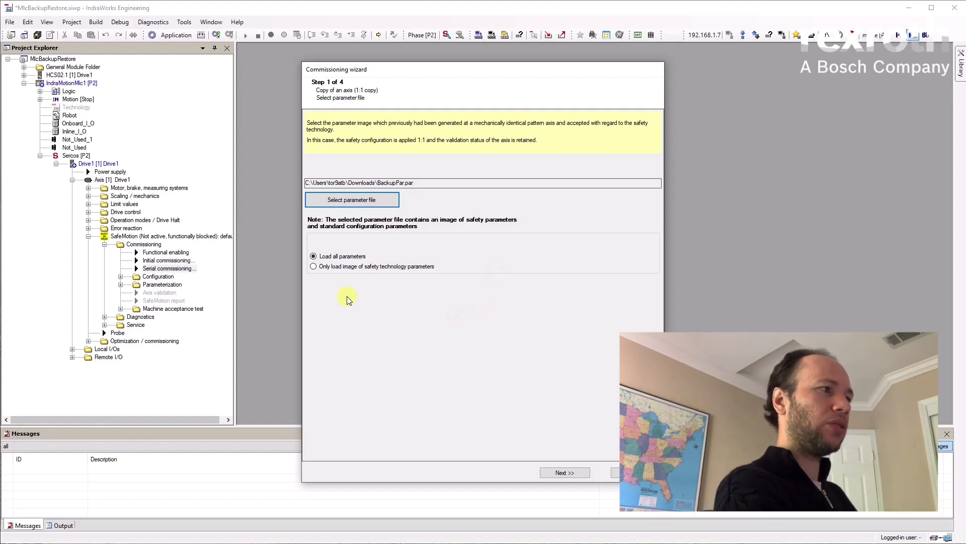
- Load all parameters from the selected file and run the load defaults procedure for SMO
{"action": "left_click", "coordinate": [313, 266]}
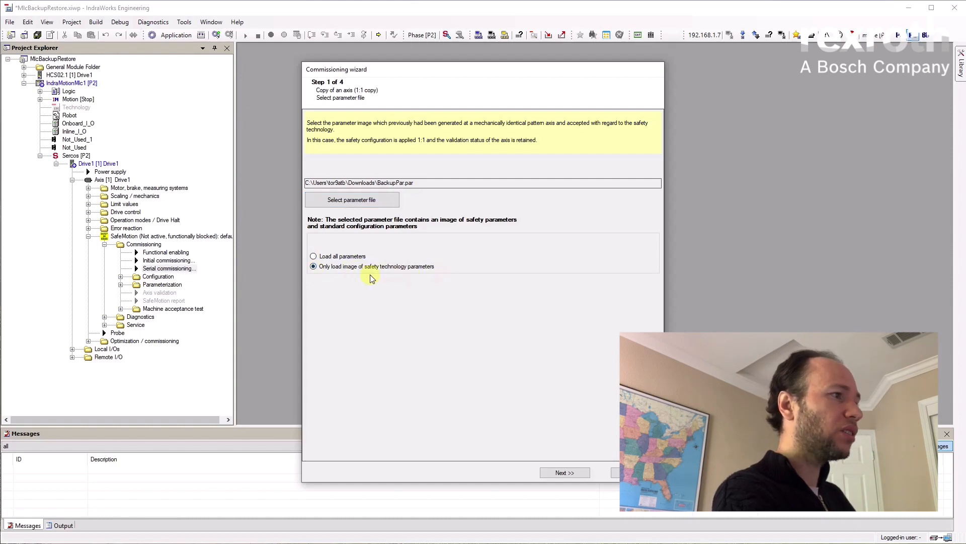
{"action": "left_click", "coordinate": [313, 256]}
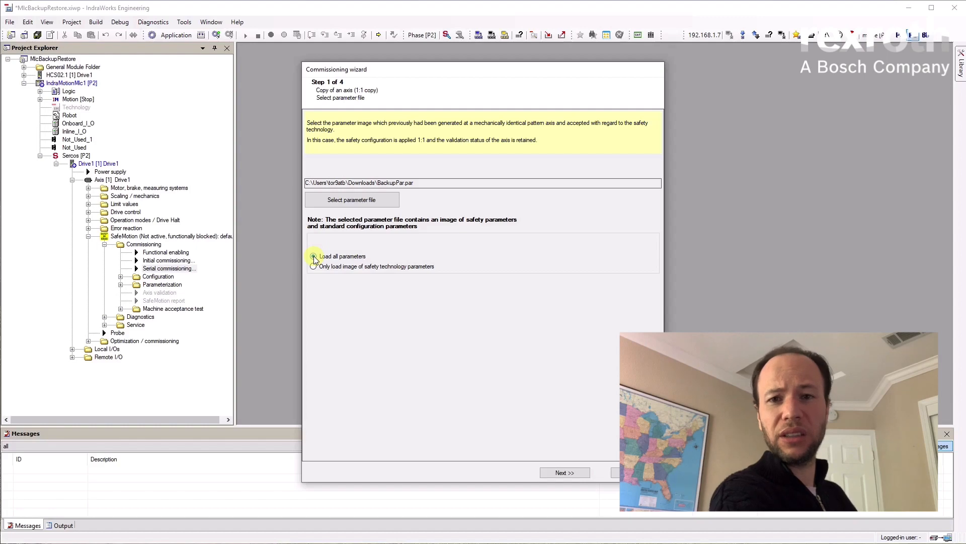
{"action": "left_click", "coordinate": [573, 473]}
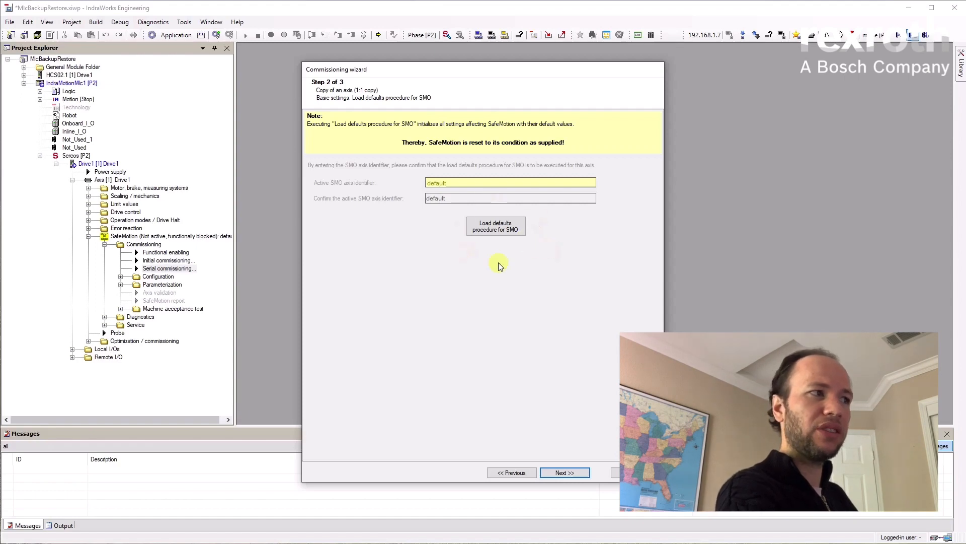
{"action": "left_click", "coordinate": [505, 229]}
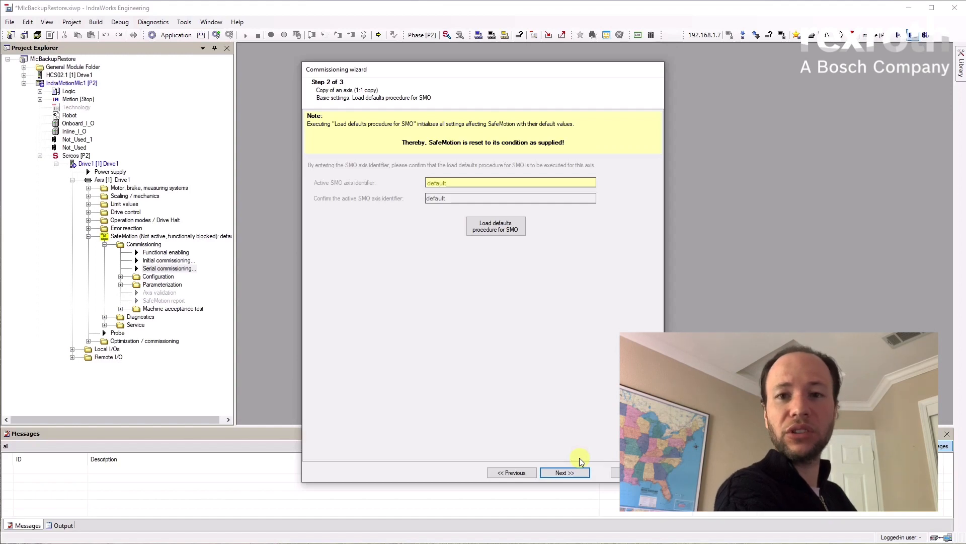
{"action": "left_click", "coordinate": [578, 473]}
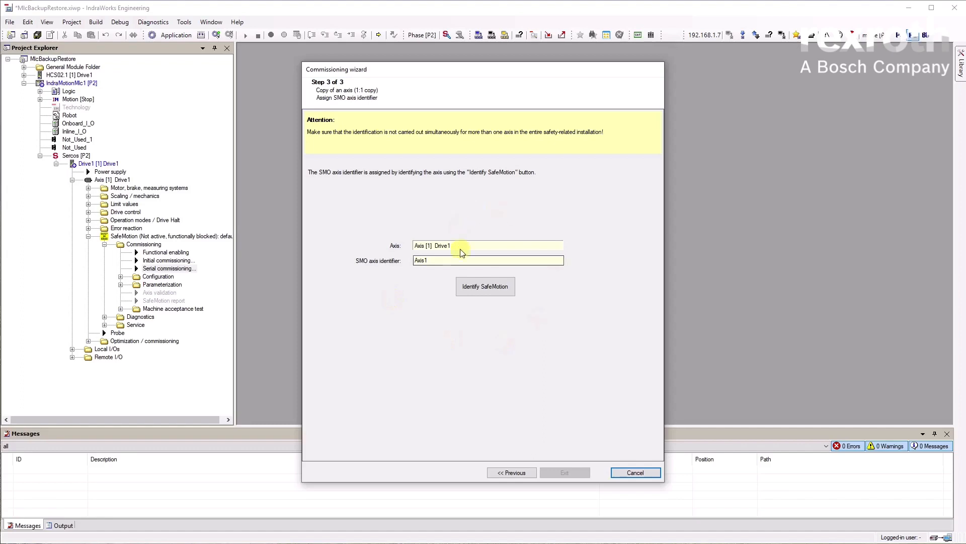
- Identify SafeMotion on Drive1's axis, apply the SMO axis identifier Axis1, and exit the serial commissioning wizard
{"action": "left_click", "coordinate": [493, 289]}
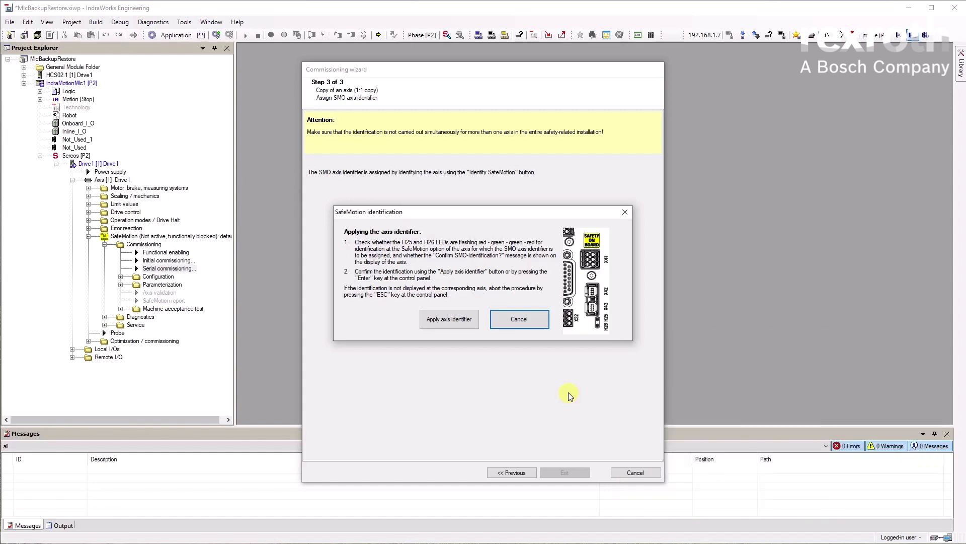
{"action": "left_click", "coordinate": [452, 320]}
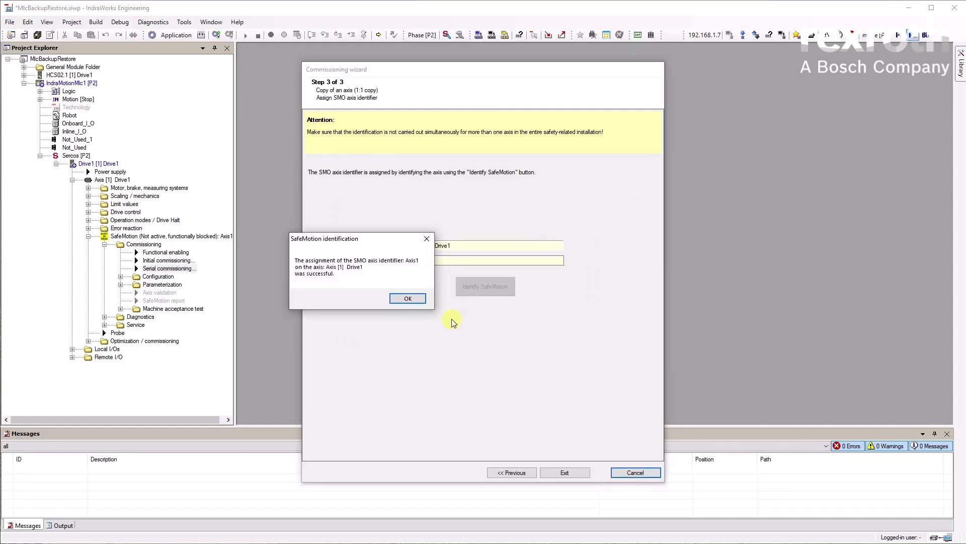
{"action": "left_click", "coordinate": [397, 299]}
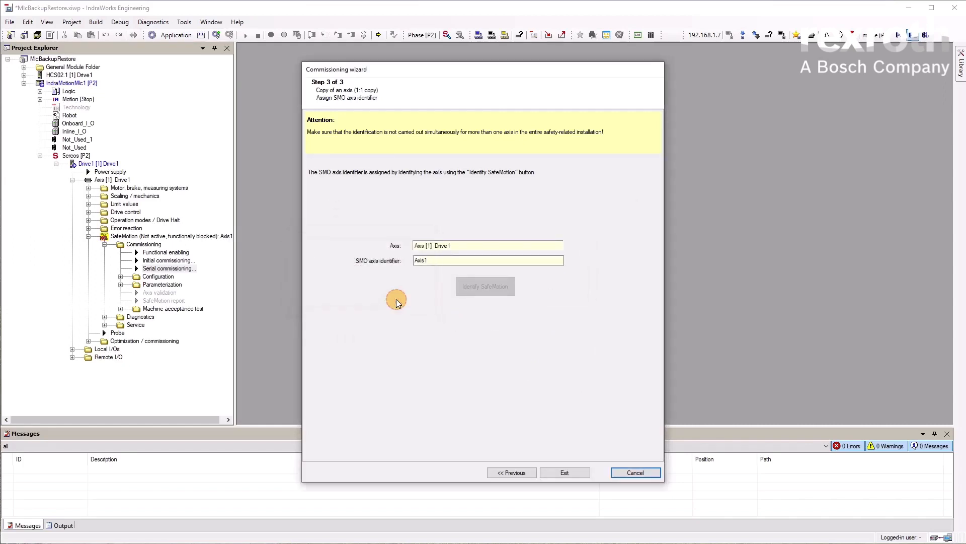
{"action": "left_click", "coordinate": [565, 473]}
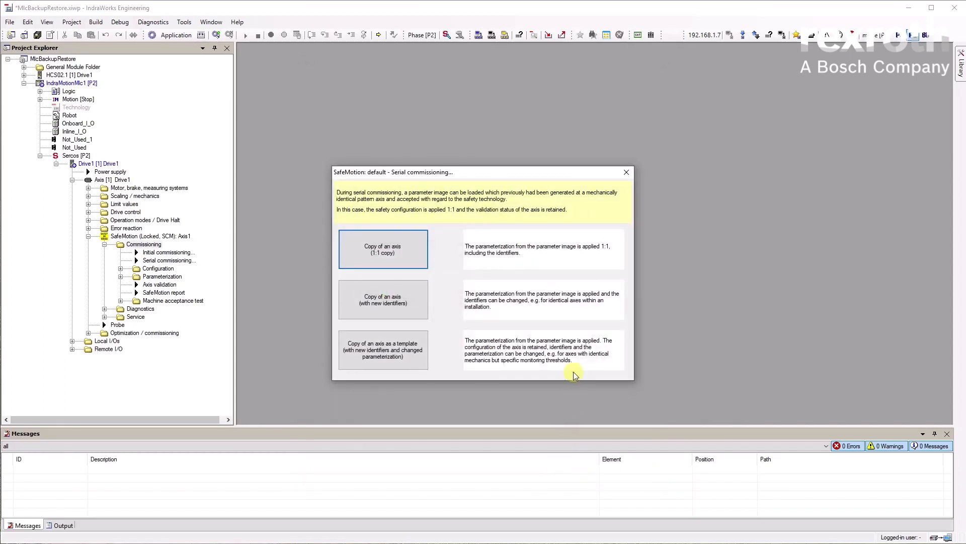
{"action": "left_click", "coordinate": [626, 173]}
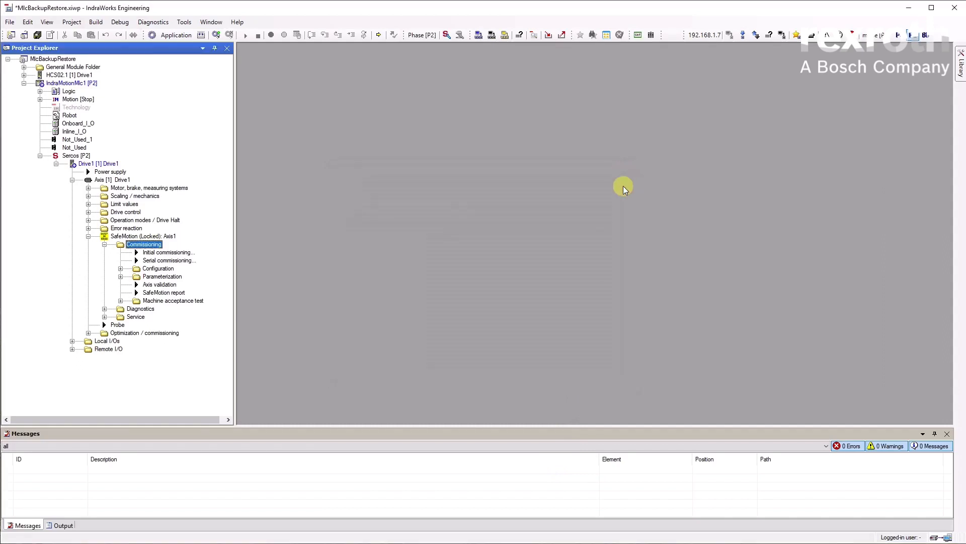
- Collapse the SafeMotion entry, then log in to the logic Application of IndraMotionMlc1, creating it on the device and downloading it
{"action": "left_click", "coordinate": [156, 237]}
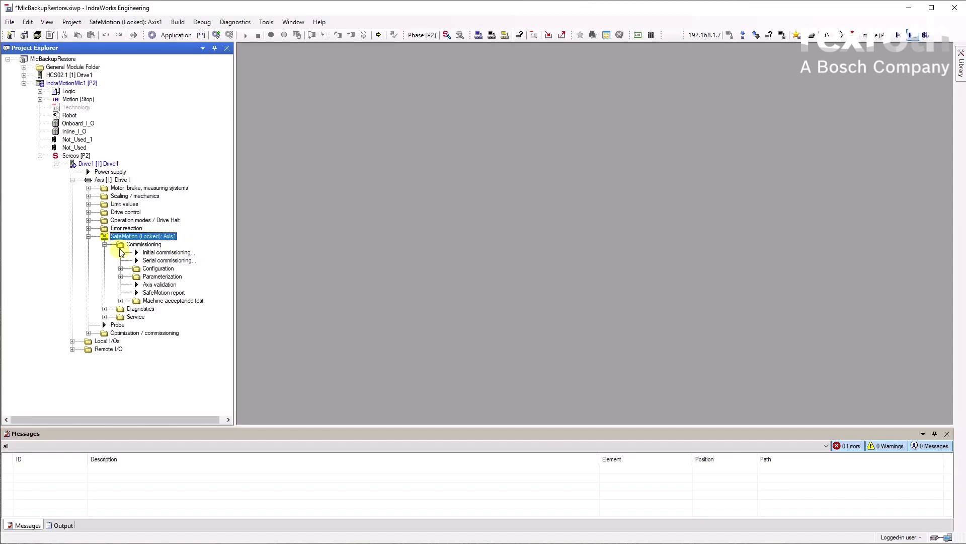
{"action": "left_click", "coordinate": [89, 236]}
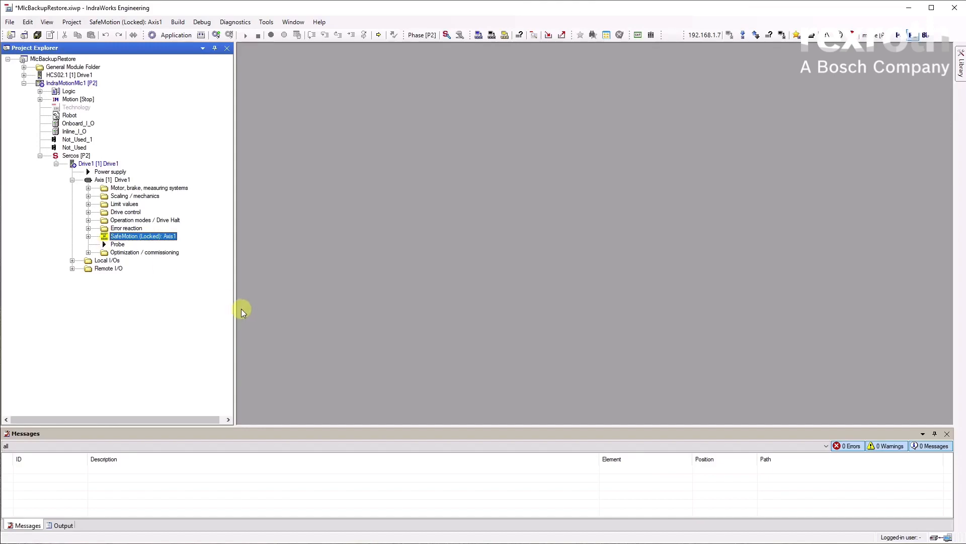
{"action": "left_click", "coordinate": [88, 83]}
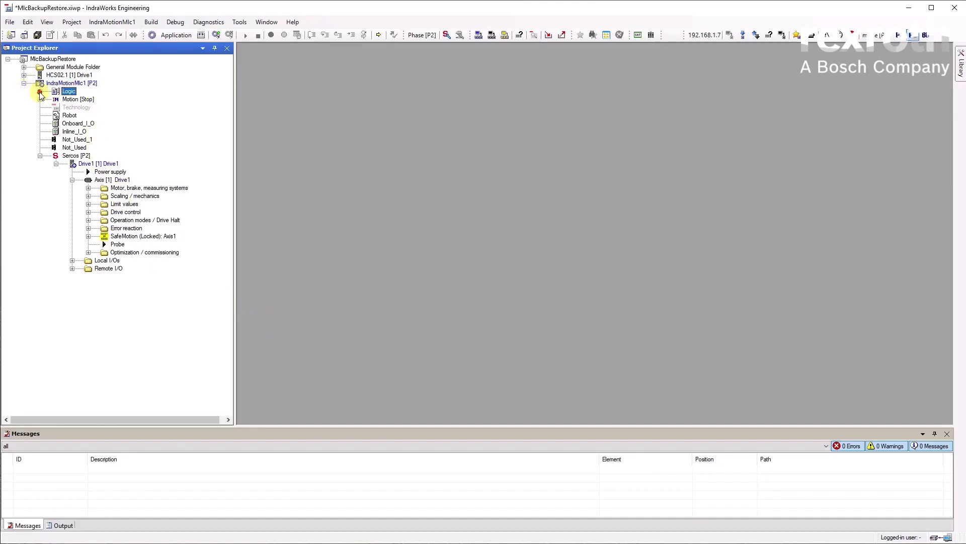
{"action": "left_click", "coordinate": [40, 91]}
{"action": "left_click", "coordinate": [93, 100]}
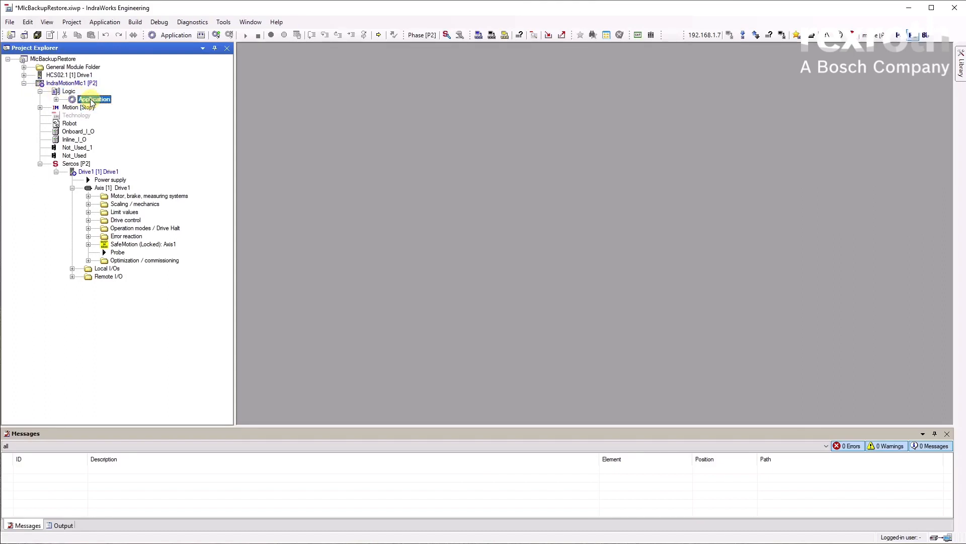
{"action": "key", "text": "alt+F8"}
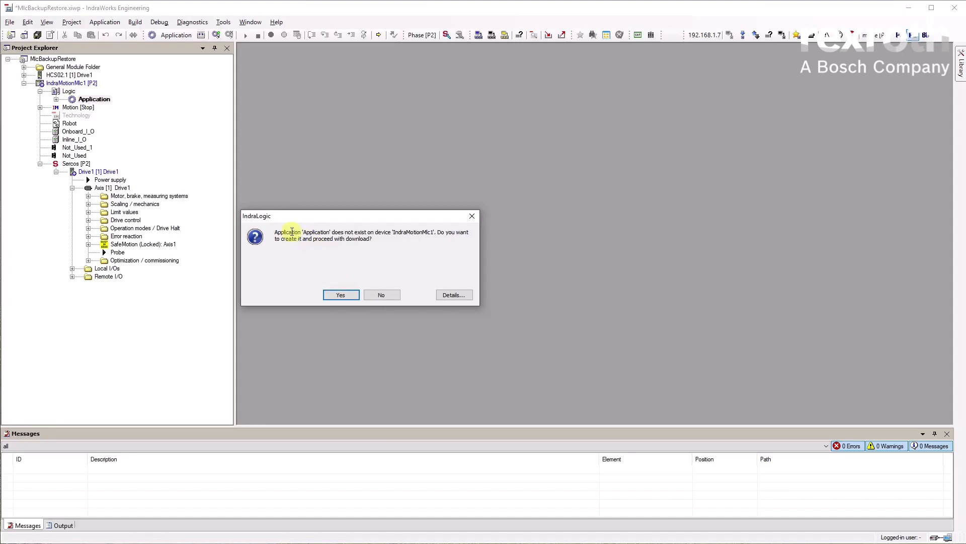
{"action": "left_click_drag", "start_coordinate": [292, 232], "coordinate": [354, 241]}
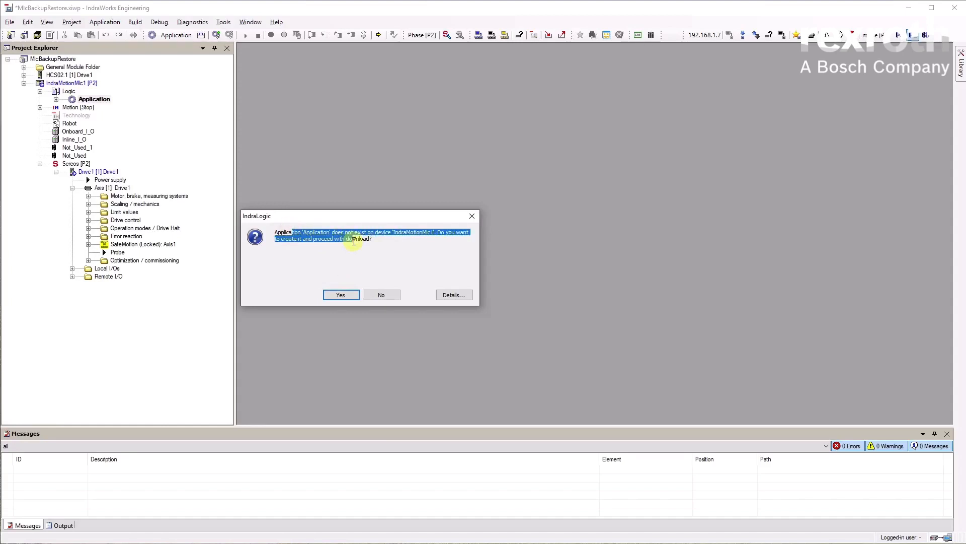
{"action": "left_click", "coordinate": [346, 296]}
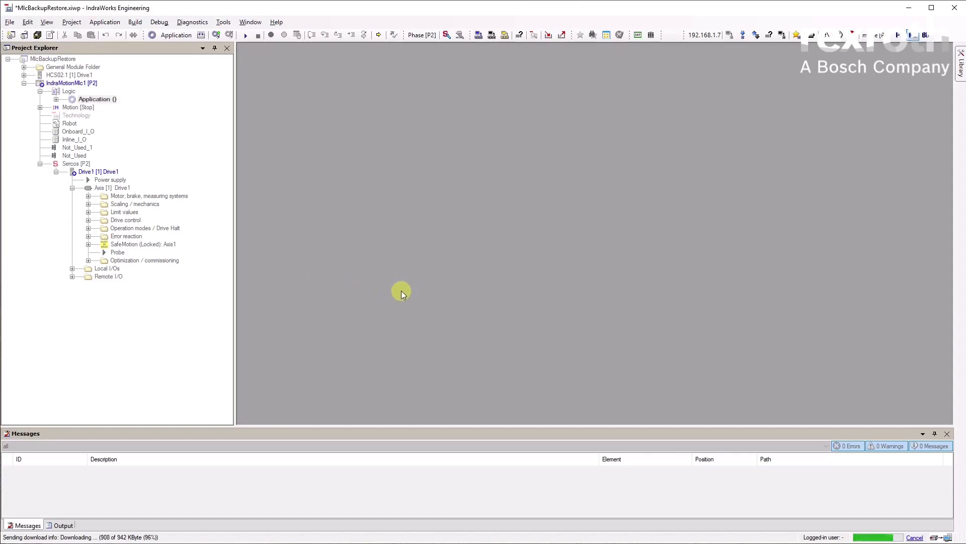
- Start the downloaded logic Application on IndraMotionMlc1
{"action": "left_click", "coordinate": [122, 95]}
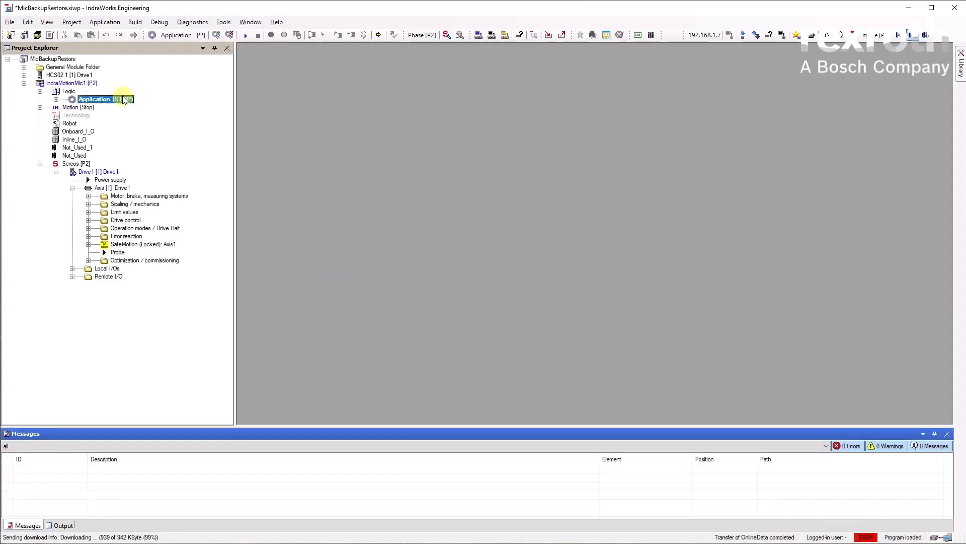
{"action": "right_click", "coordinate": [122, 96]}
{"action": "left_click", "coordinate": [144, 175]}
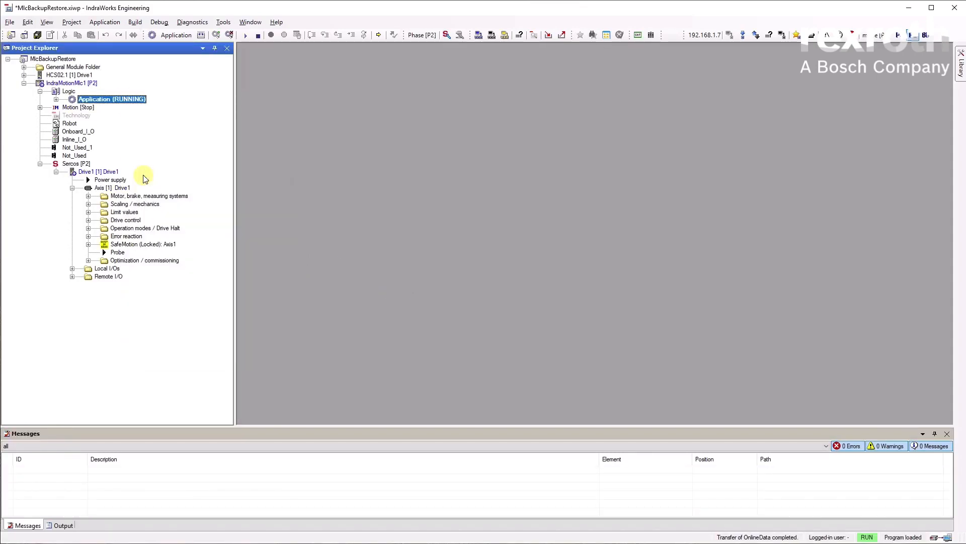
- Switch the control mode of IndraMotionMlc1 from parameterization to operating mode BB
{"action": "left_click", "coordinate": [89, 82]}
{"action": "right_click", "coordinate": [89, 82]}
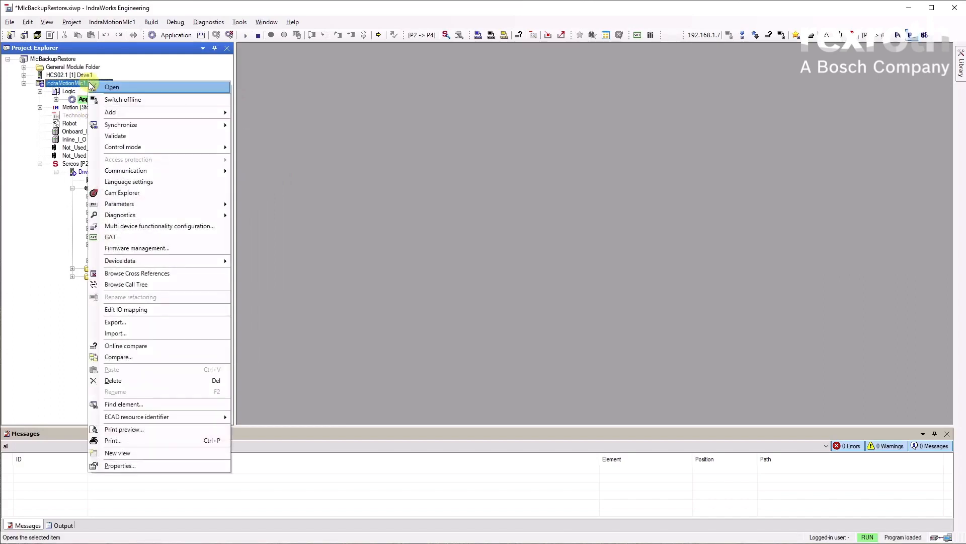
{"action": "left_click", "coordinate": [334, 104]}
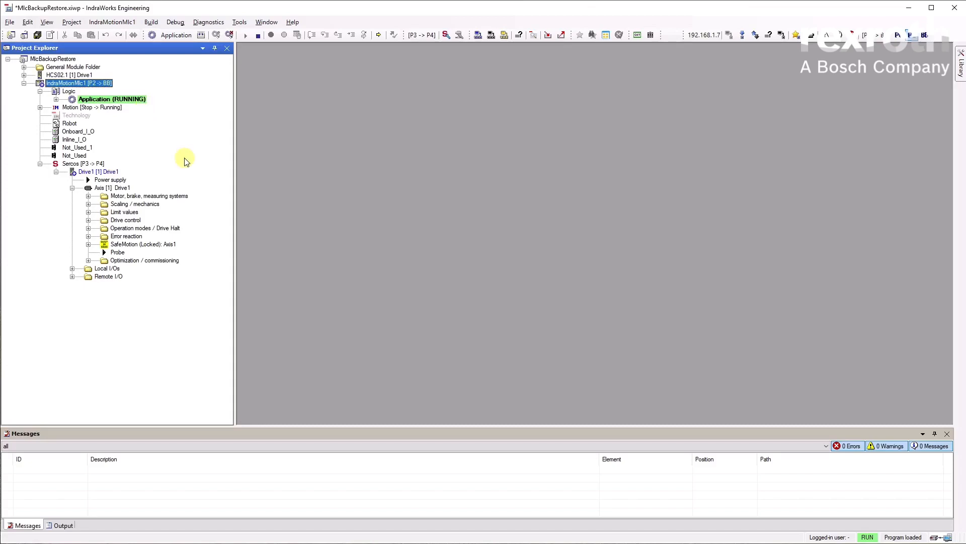
{"action": "right_click", "coordinate": [104, 84]}
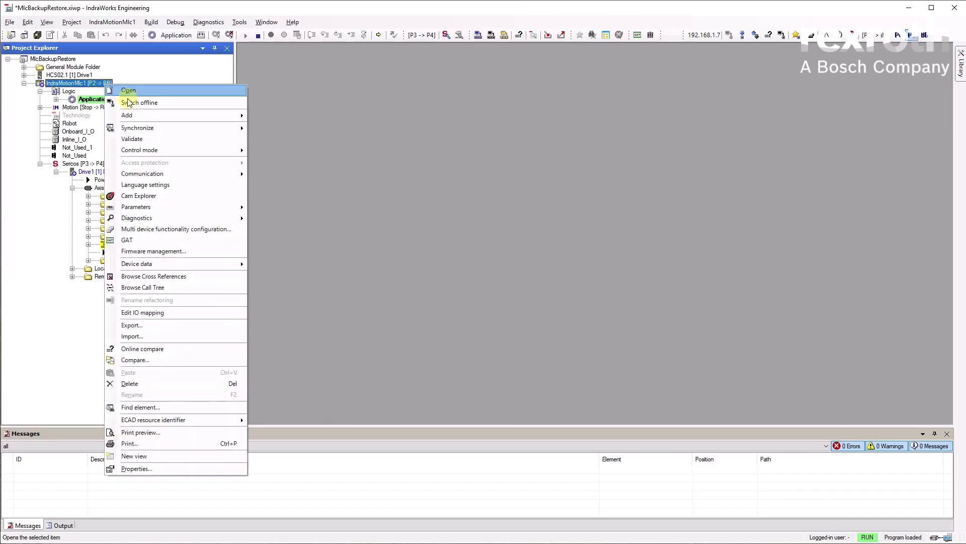
{"action": "mouse_move", "coordinate": [233, 149]}
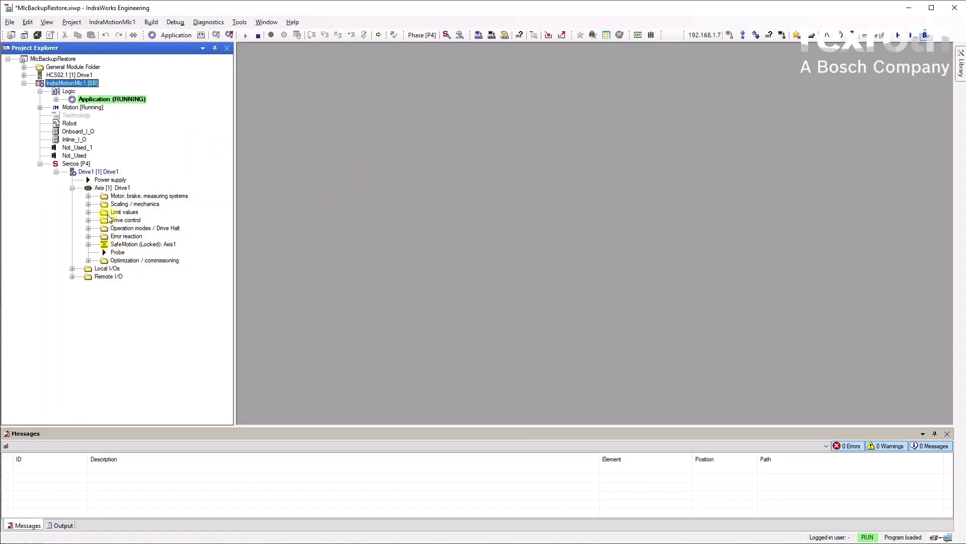
- Collapse Sercos, expand the real axes under Motion, and open the status diagnostics of Drive1
{"action": "left_click", "coordinate": [40, 163]}
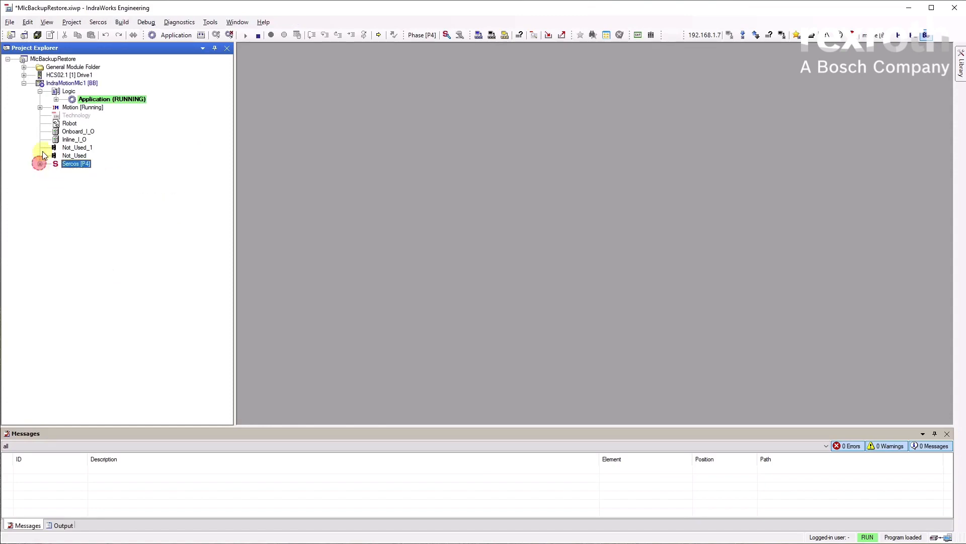
{"action": "left_click", "coordinate": [40, 107]}
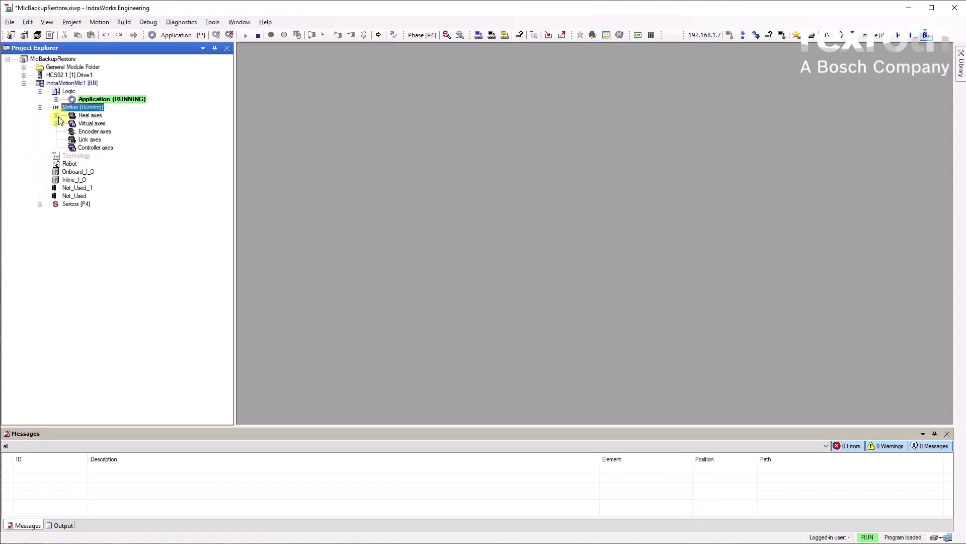
{"action": "left_click", "coordinate": [56, 115]}
{"action": "double_click", "coordinate": [95, 126]}
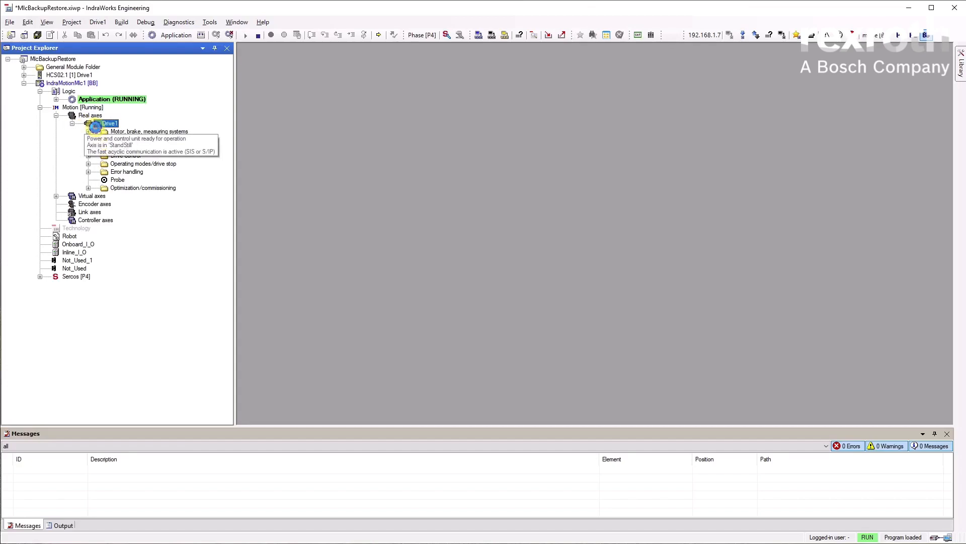
{"action": "right_click", "coordinate": [96, 127]}
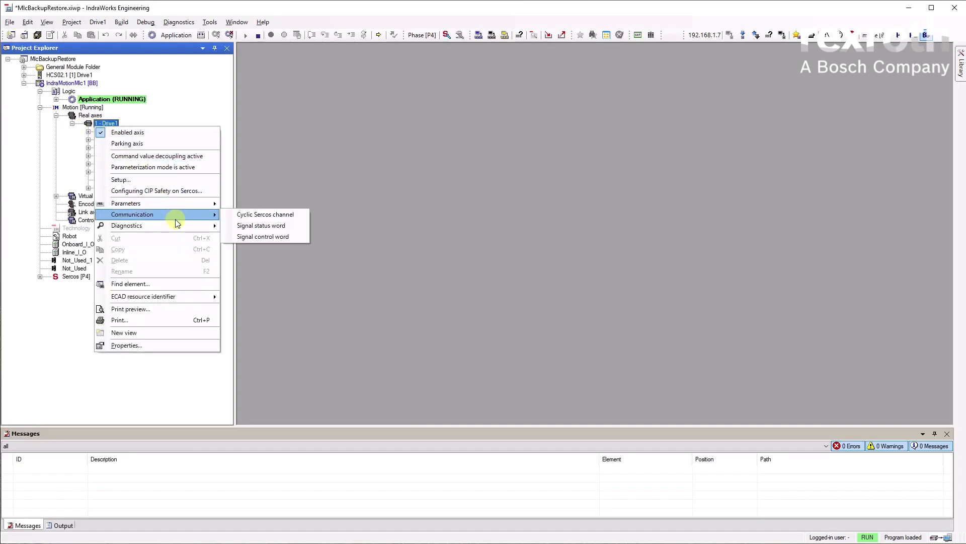
{"action": "mouse_move", "coordinate": [179, 225]}
{"action": "left_click", "coordinate": [237, 227]}
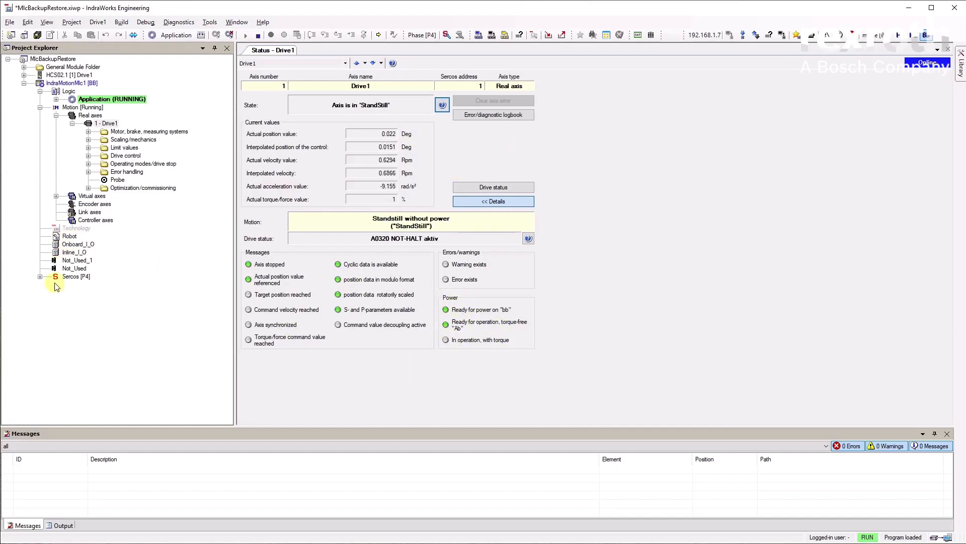
- Open the SafeMotion diagnostics of the Sercos drive's axis and place them side by side with the Drive1 status view
{"action": "left_click", "coordinate": [40, 276]}
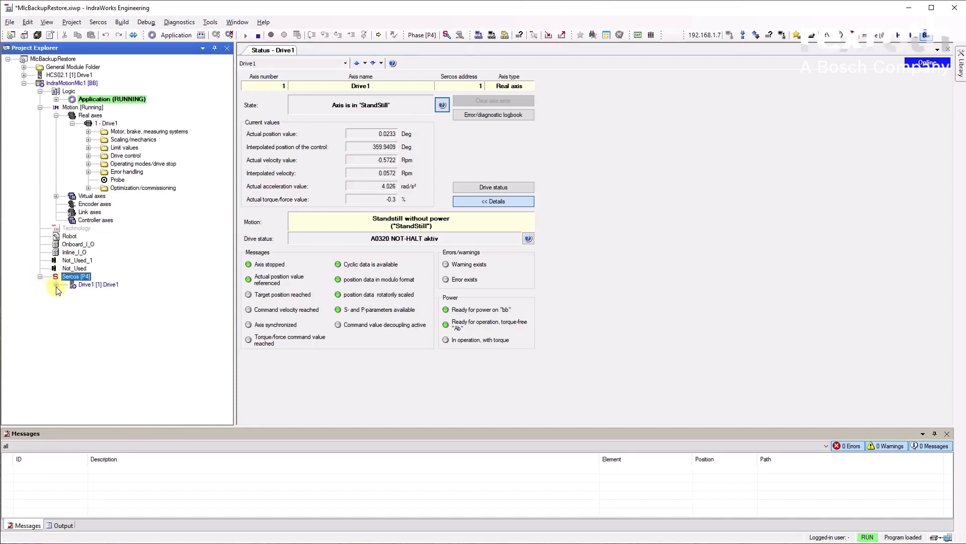
{"action": "left_click", "coordinate": [56, 285]}
{"action": "left_click", "coordinate": [72, 300]}
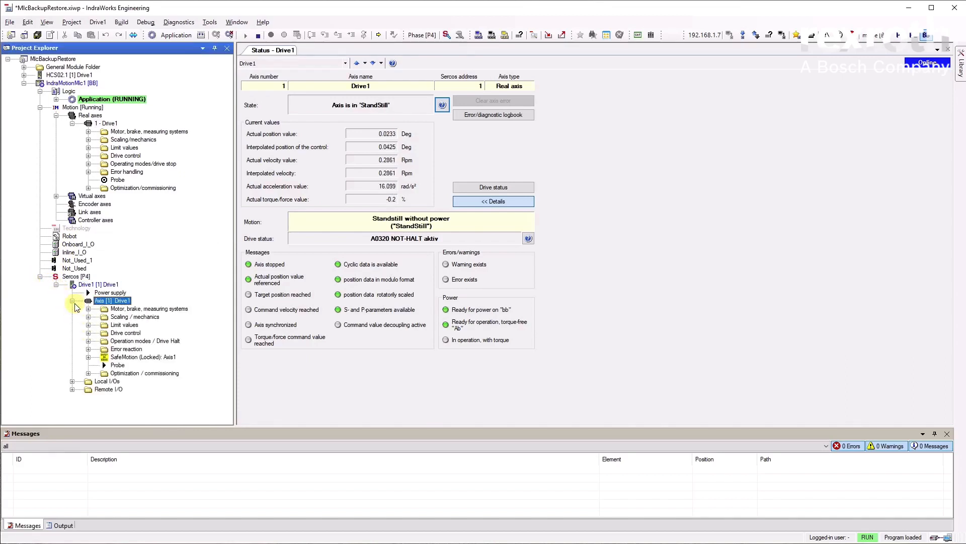
{"action": "left_click", "coordinate": [88, 357]}
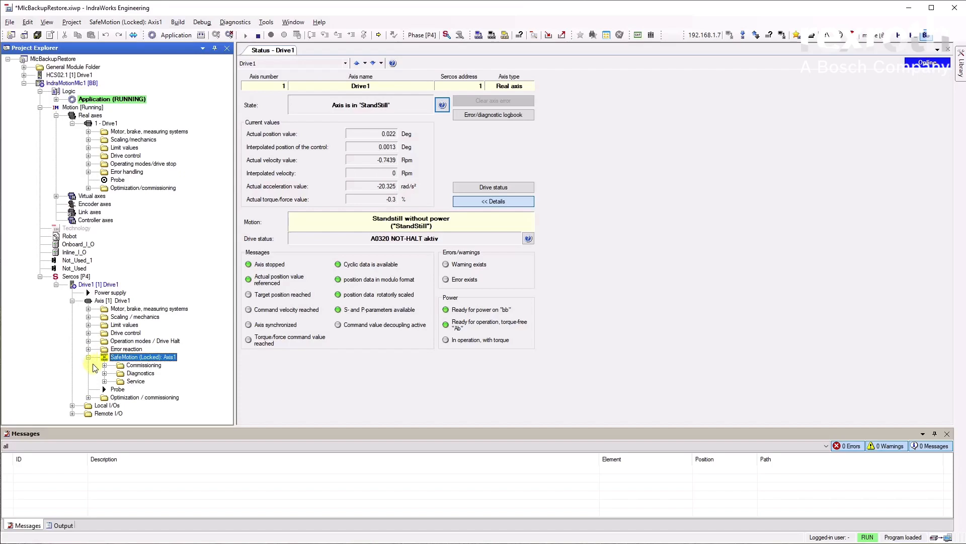
{"action": "left_click", "coordinate": [104, 373]}
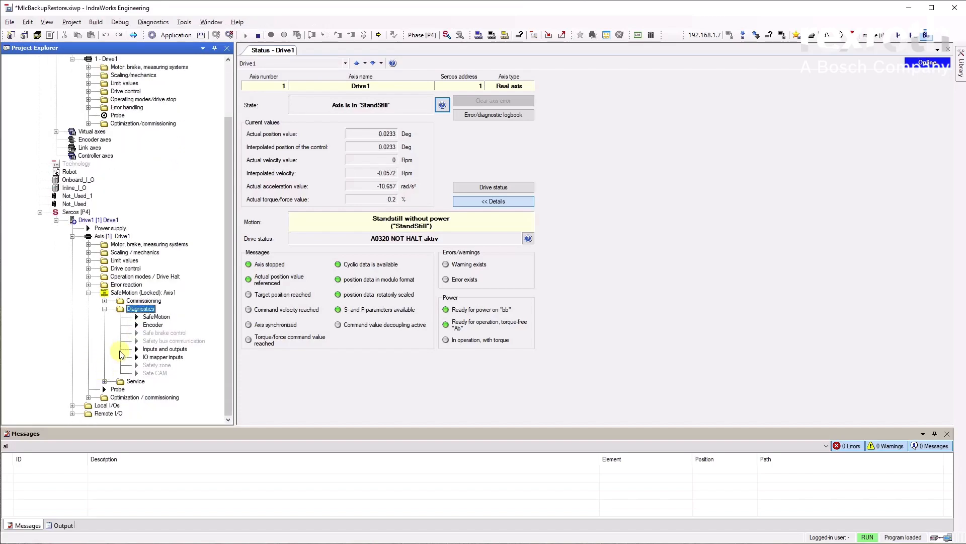
{"action": "left_click", "coordinate": [155, 317]}
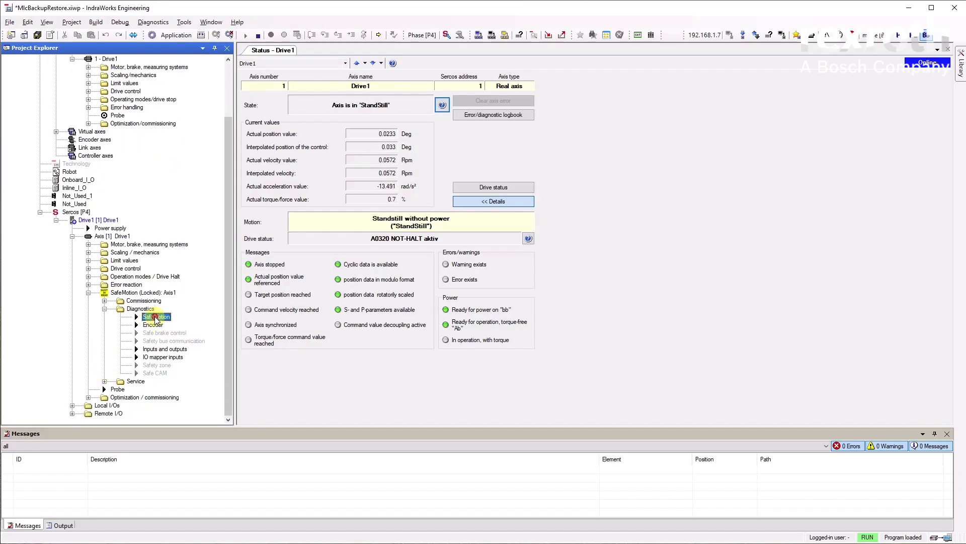
{"action": "double_click", "coordinate": [156, 317]}
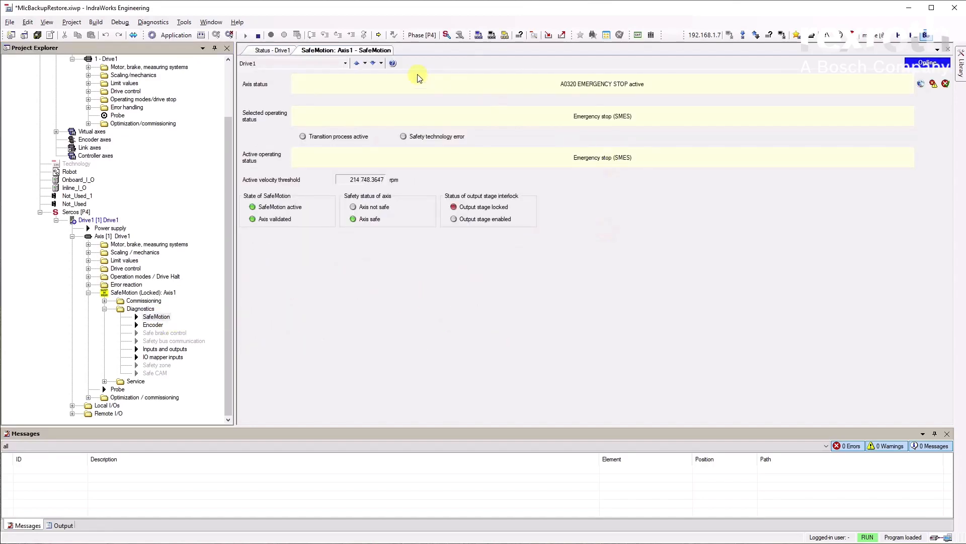
{"action": "right_click", "coordinate": [381, 50]}
{"action": "left_click", "coordinate": [408, 86]}
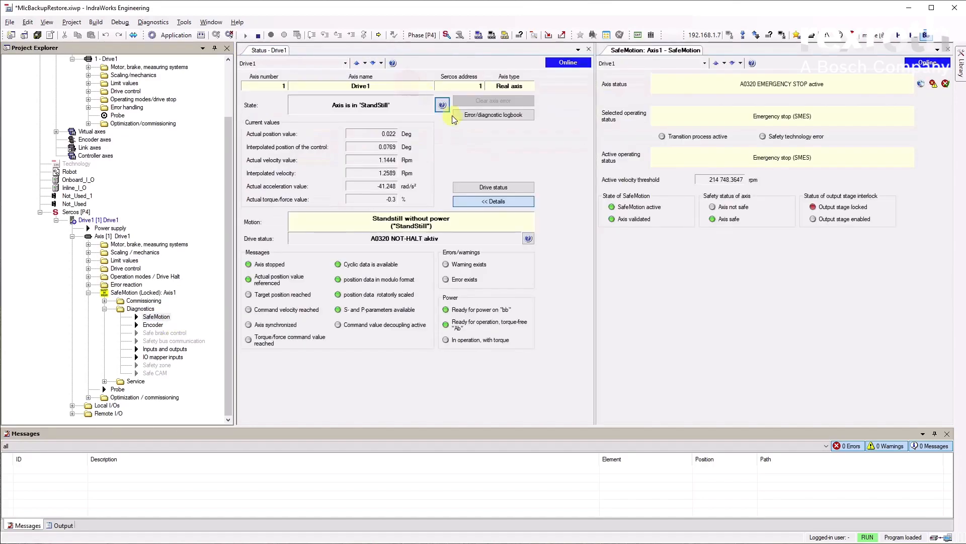